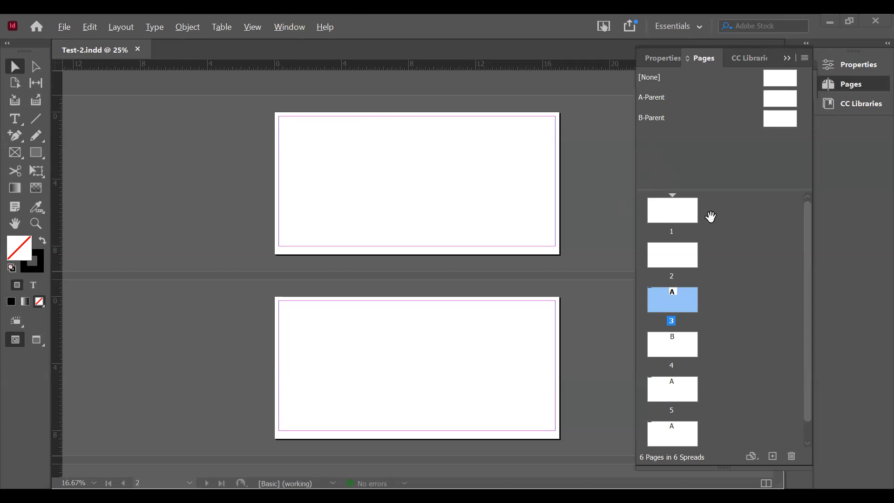
Check which parent page is applied to each of pages 1 to 4.
{"action": "left_click", "coordinate": [676, 212]}
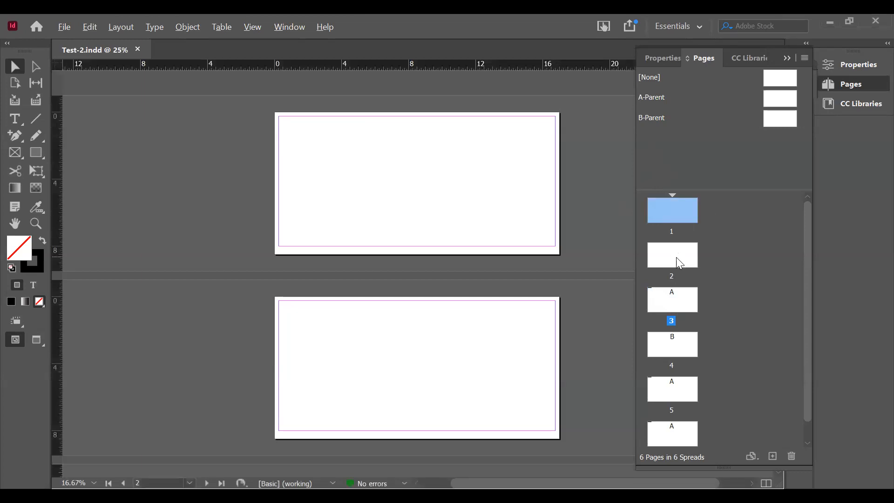
{"action": "left_click", "coordinate": [676, 256]}
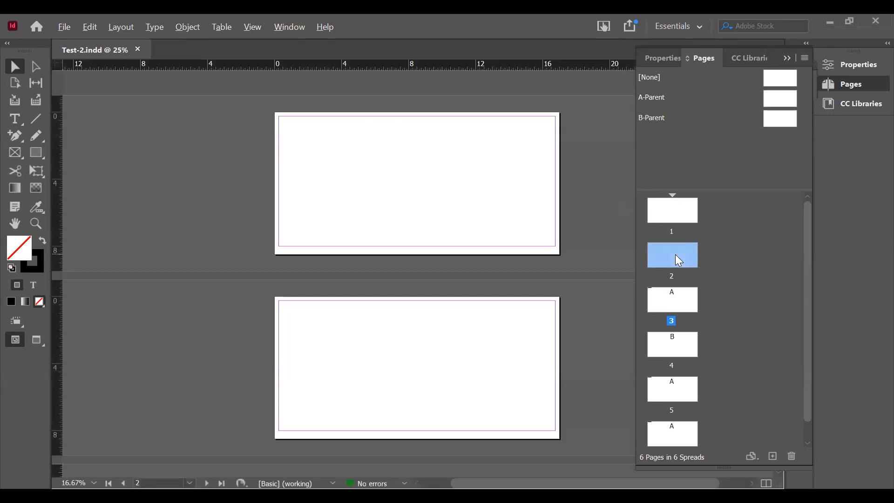
{"action": "left_click", "coordinate": [672, 300]}
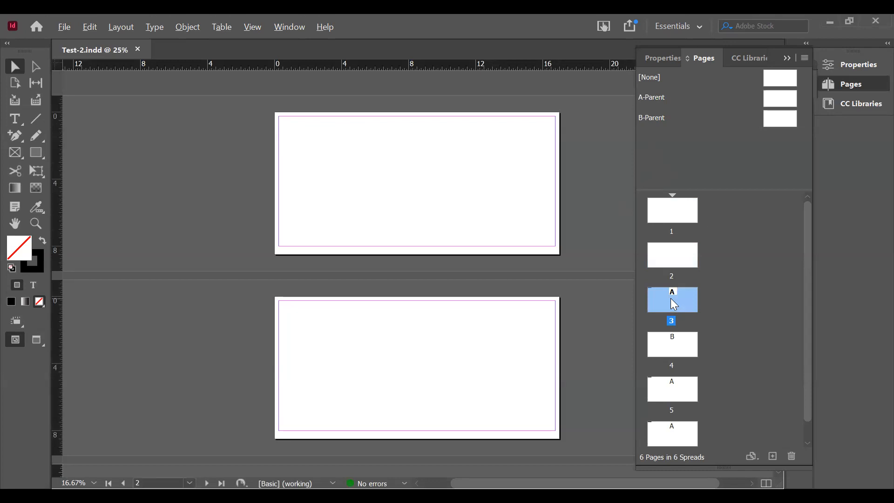
{"action": "left_click", "coordinate": [668, 345]}
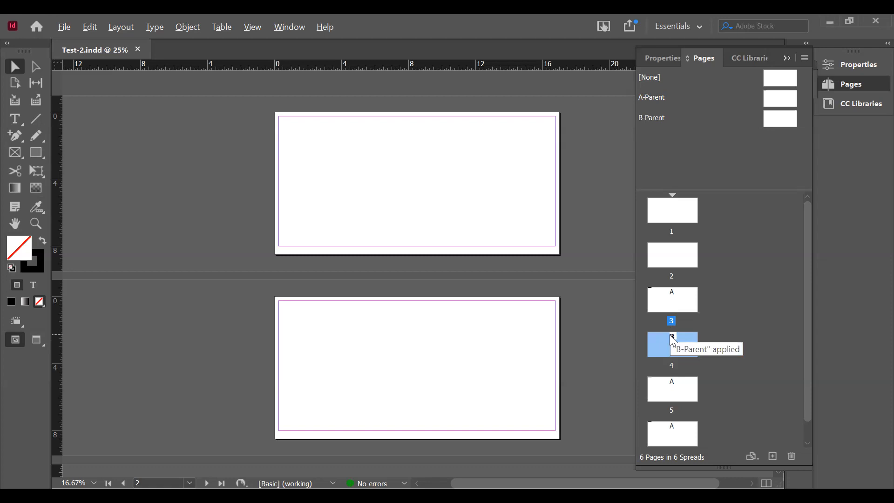
Open the A-Parent page for editing and examine its guides, title text and page-number marker.
{"action": "double_click", "coordinate": [773, 100]}
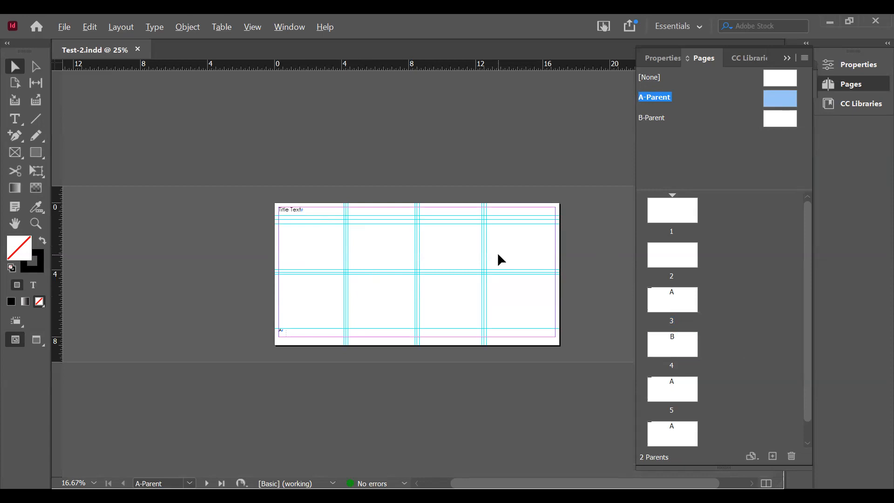
{"action": "key", "text": "ctrl+equal"}
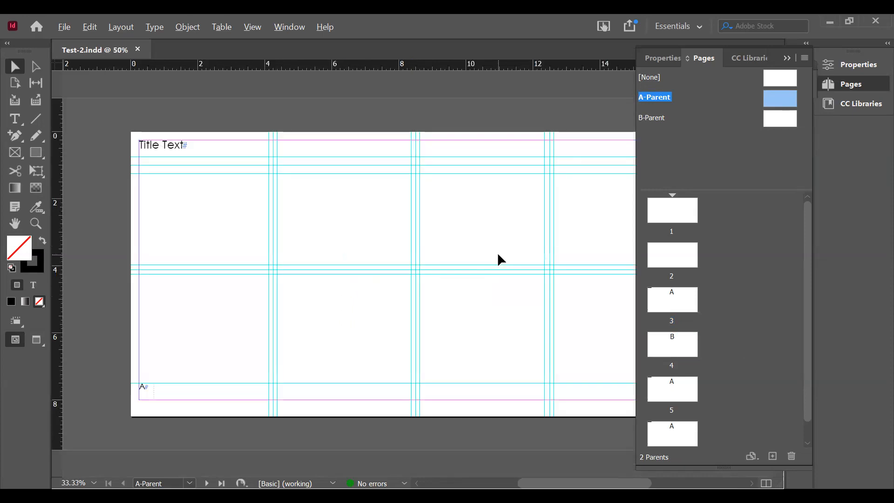
{"action": "left_click", "coordinate": [786, 58]}
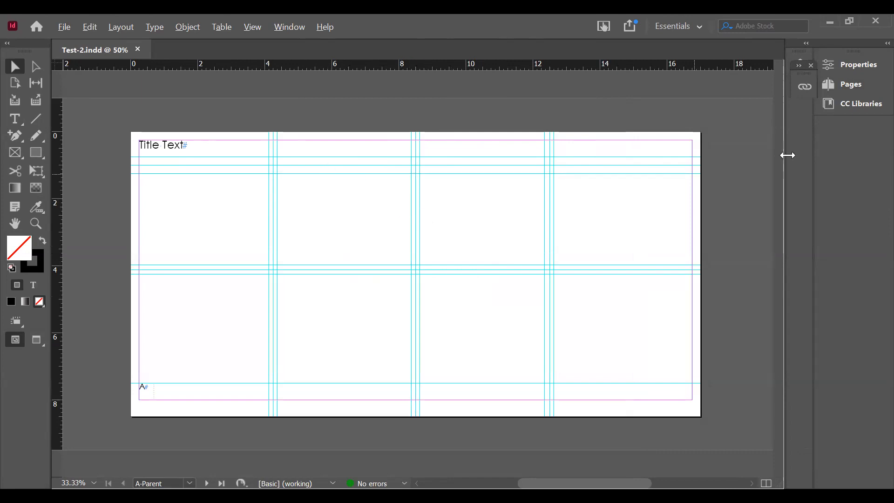
{"action": "left_click", "coordinate": [839, 87]}
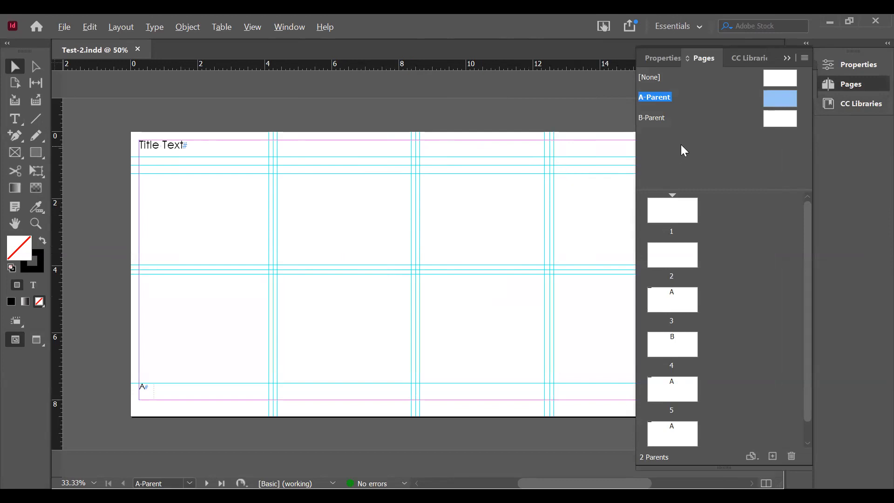
{"action": "left_click_drag", "start_coordinate": [282, 190], "coordinate": [675, 310]}
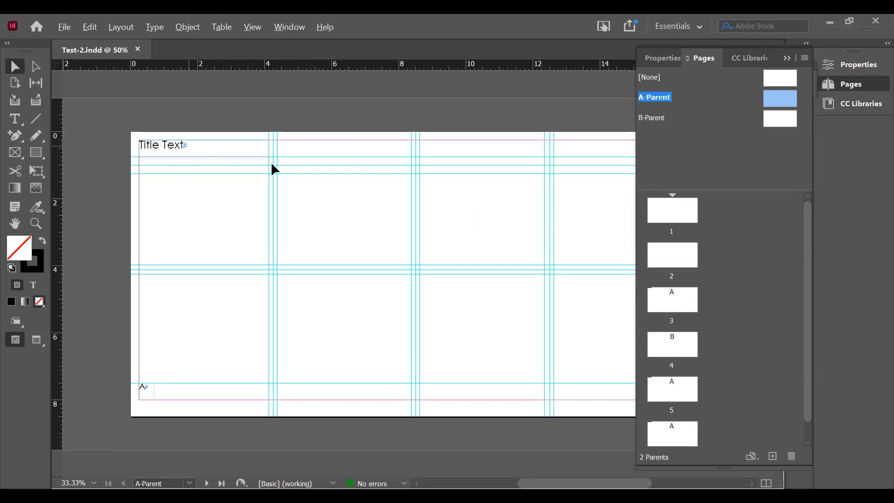
{"action": "double_click", "coordinate": [780, 97]}
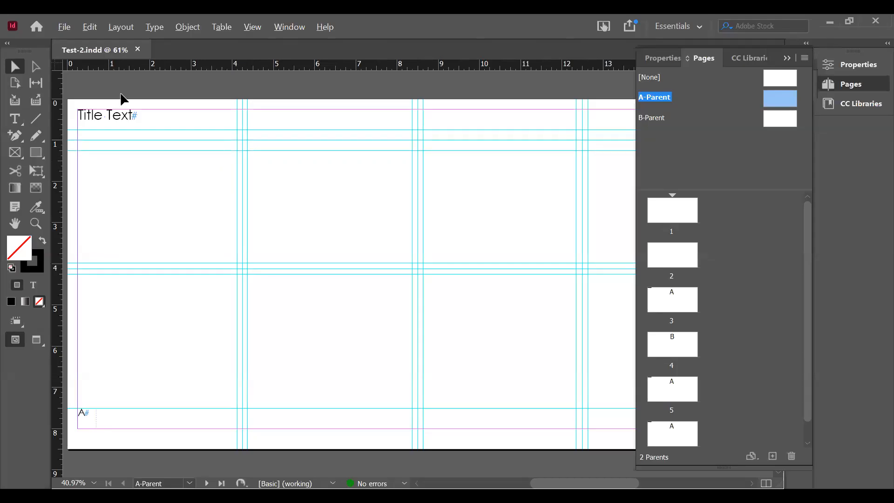
Duplicate the Title Text frame on A-Parent and position the copy directly beneath the original, aligned with the left margin.
{"action": "left_click", "coordinate": [93, 121]}
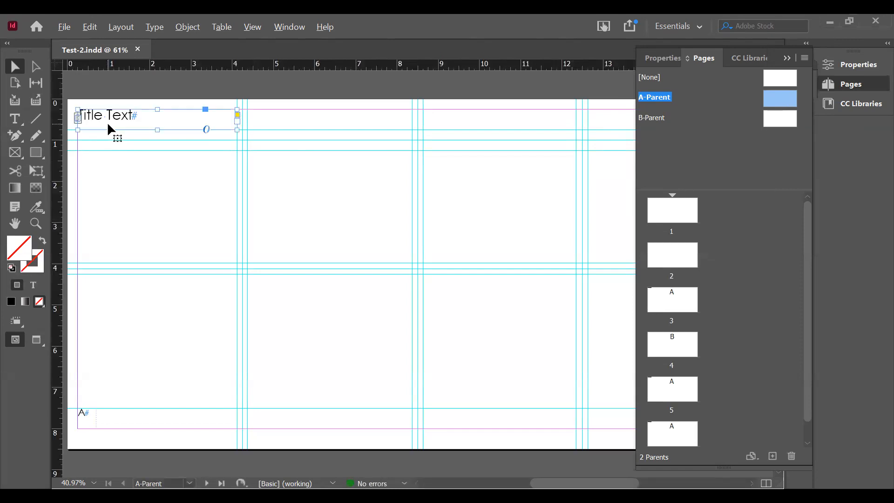
{"action": "key", "text": "ctrl+v"}
{"action": "key", "text": "Up"}
{"action": "key", "text": "Up"}
{"action": "key", "text": "Up"}
{"action": "key", "text": "Up"}
{"action": "key", "text": "Up"}
{"action": "key", "text": "Up"}
{"action": "key", "text": "Up"}
{"action": "key", "text": "Up"}
{"action": "key", "text": "Up"}
{"action": "key", "text": "Up"}
{"action": "key", "text": "Up"}
{"action": "key", "text": "Up"}
{"action": "key", "text": "Up"}
{"action": "key", "text": "Up"}
{"action": "key", "text": "Up"}
{"action": "key", "text": "Up"}
{"action": "key", "text": "Up"}
{"action": "key", "text": "Up"}
{"action": "key", "text": "Up"}
{"action": "key", "text": "Up"}
{"action": "key", "text": "Up"}
{"action": "key", "text": "Up"}
{"action": "key", "text": "Up"}
{"action": "key", "text": "Up"}
{"action": "key", "text": "Up"}
{"action": "key", "text": "Up"}
{"action": "key", "text": "Up"}
{"action": "key", "text": "Up"}
{"action": "key", "text": "Up"}
{"action": "key", "text": "Up"}
{"action": "key", "text": "Up"}
{"action": "key", "text": "Up"}
{"action": "key", "text": "Up"}
{"action": "key", "text": "Up"}
{"action": "key", "text": "Up"}
{"action": "key", "text": "Up"}
{"action": "key", "text": "Up"}
{"action": "key", "text": "Up"}
{"action": "key", "text": "Up"}
{"action": "key", "text": "Up"}
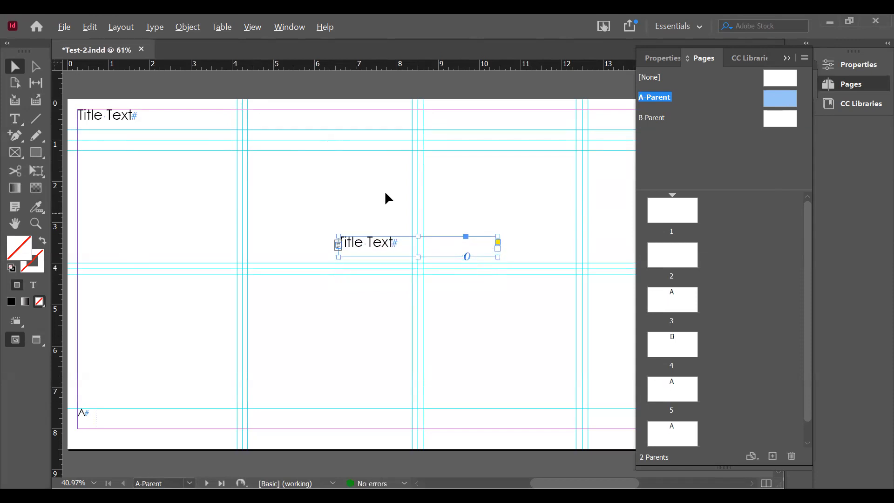
{"action": "left_click_drag", "start_coordinate": [371, 242], "coordinate": [118, 146]}
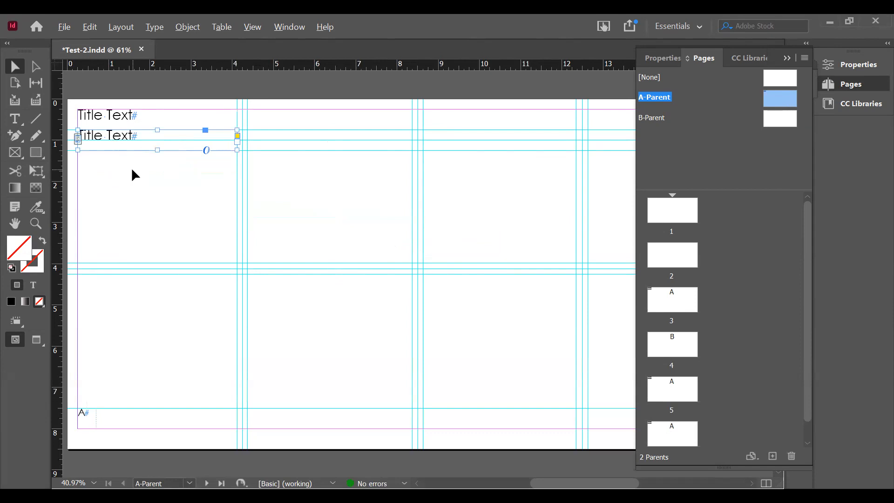
Reduce the font size of all the text in the lower Title Text frame so it is smaller than the title above.
{"action": "double_click", "coordinate": [123, 133]}
{"action": "left_click_drag", "start_coordinate": [134, 135], "coordinate": [80, 125]}
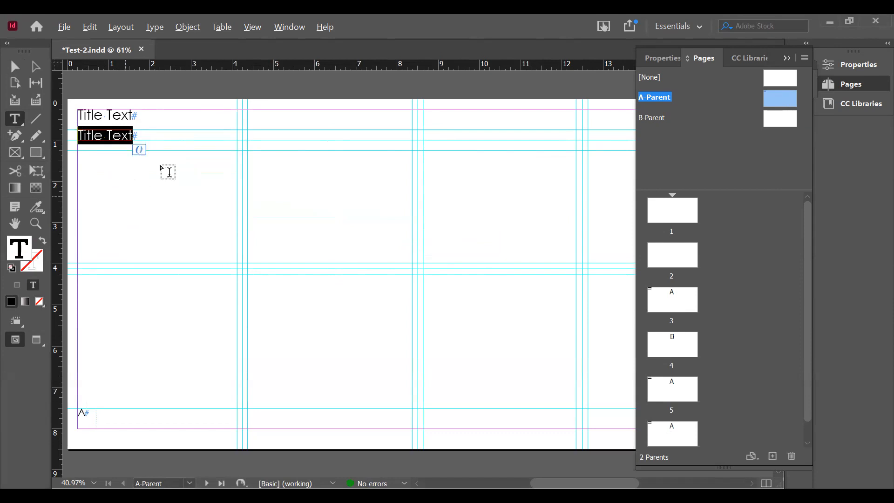
{"action": "left_click", "coordinate": [862, 96]}
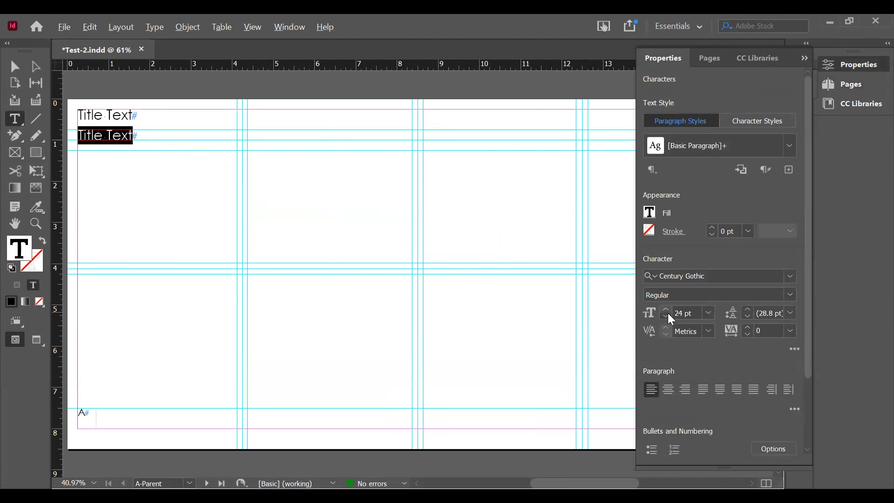
{"action": "left_click", "coordinate": [709, 313]}
{"action": "left_click", "coordinate": [702, 209]}
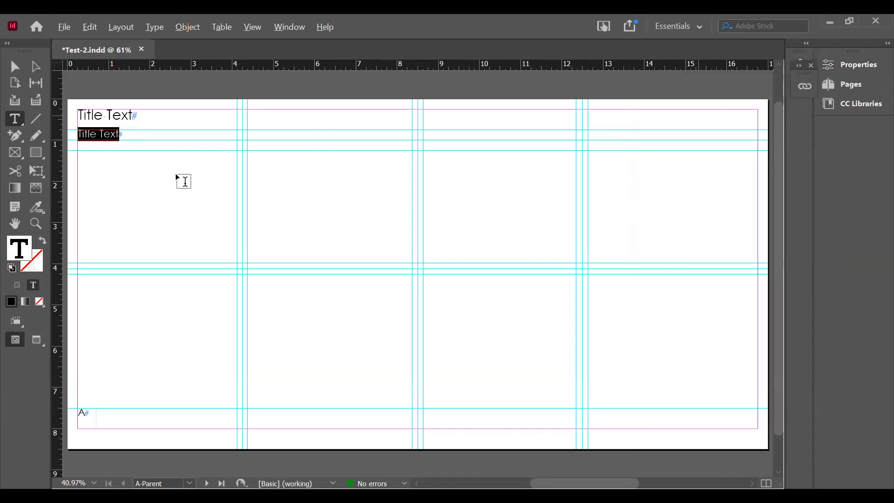
{"action": "key", "text": "Escape"}
{"action": "left_click", "coordinate": [236, 90]}
Review how the two A-Parent title lines carry over to pages 3 and 5, comparing them with the title frame on A-Parent.
{"action": "left_click", "coordinate": [854, 89]}
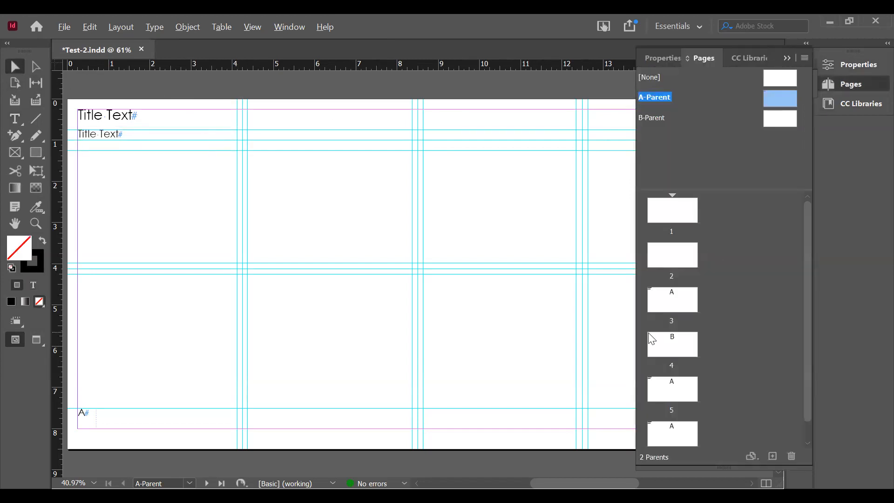
{"action": "left_click_drag", "start_coordinate": [790, 105], "coordinate": [667, 305]}
{"action": "double_click", "coordinate": [665, 303]}
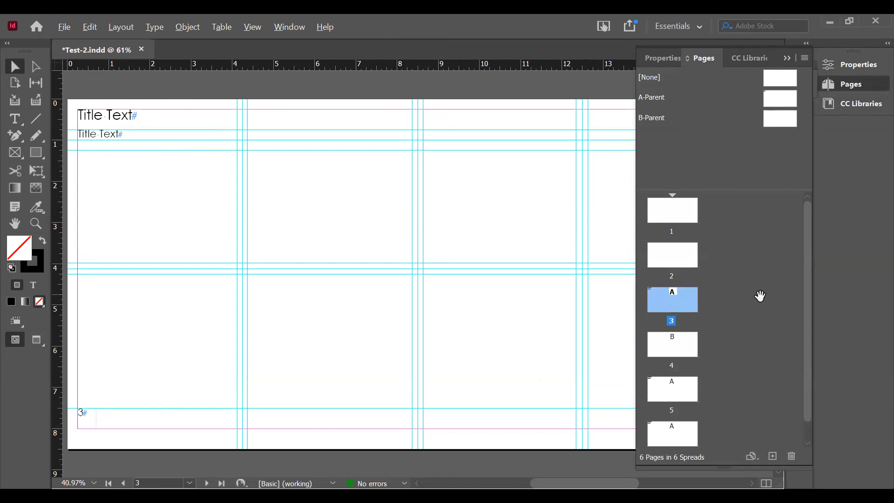
{"action": "double_click", "coordinate": [664, 393]}
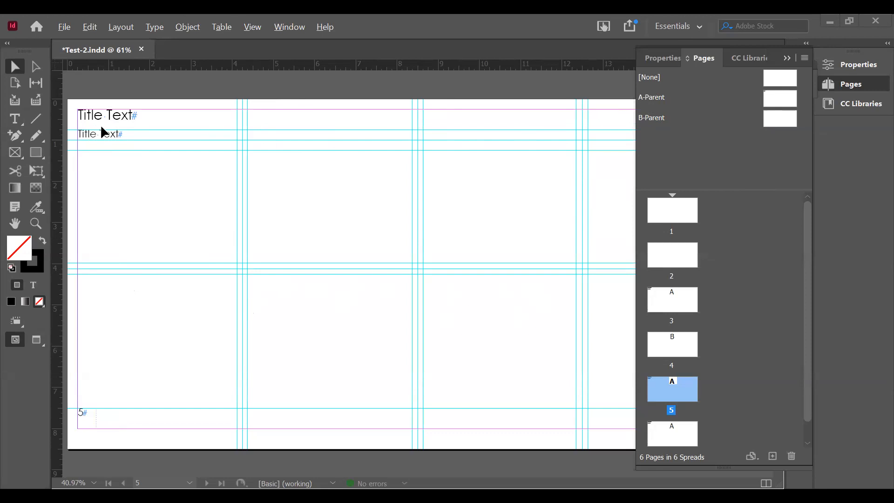
{"action": "double_click", "coordinate": [769, 104]}
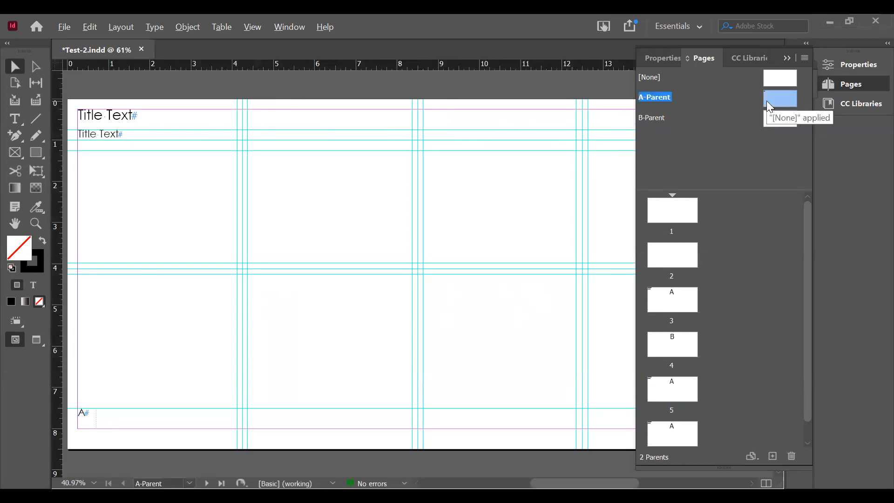
{"action": "left_click", "coordinate": [129, 116]}
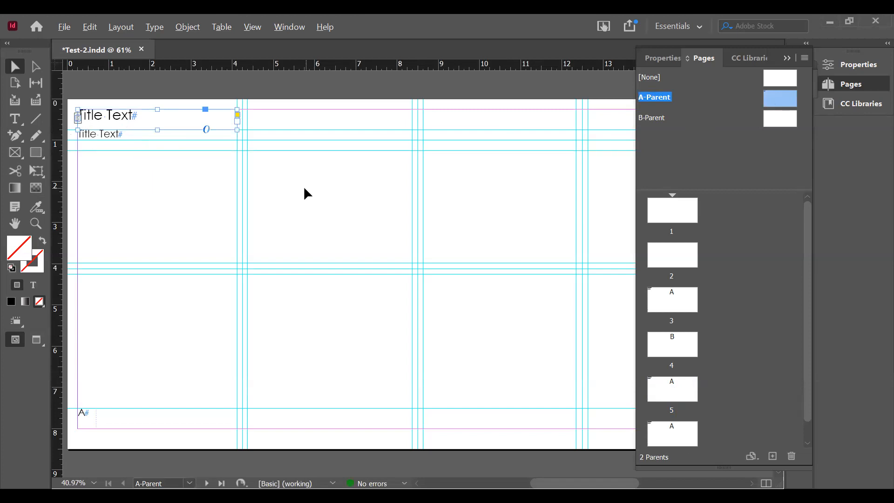
Place the bones4 image on page 3, sizing its frame across the middle vertical guides in the upper half.
{"action": "double_click", "coordinate": [688, 303]}
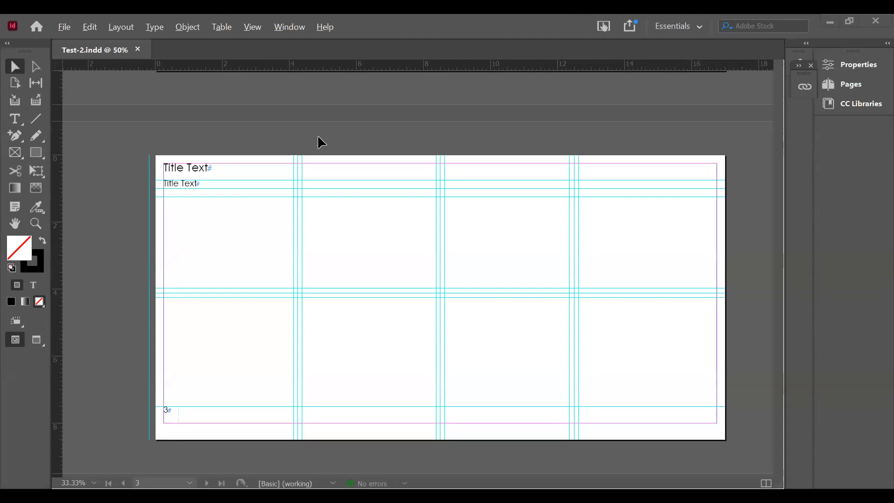
{"action": "left_click", "coordinate": [66, 26]}
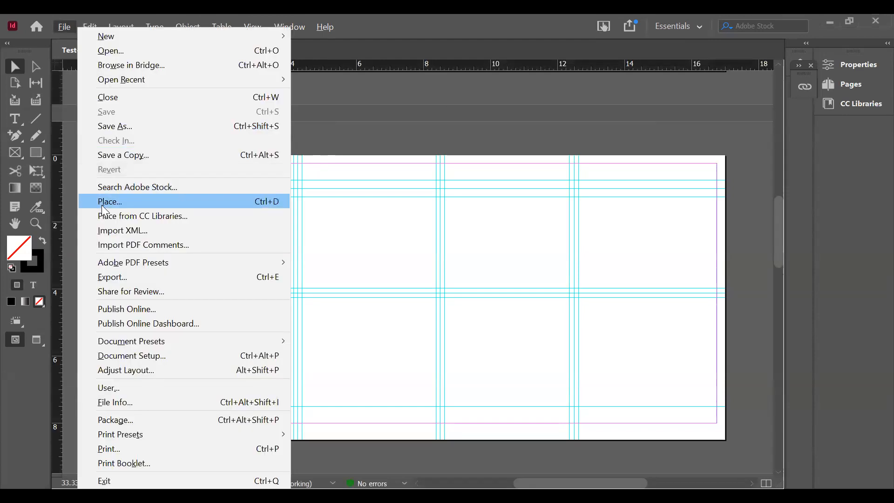
{"action": "left_click", "coordinate": [101, 205]}
{"action": "double_click", "coordinate": [466, 176]}
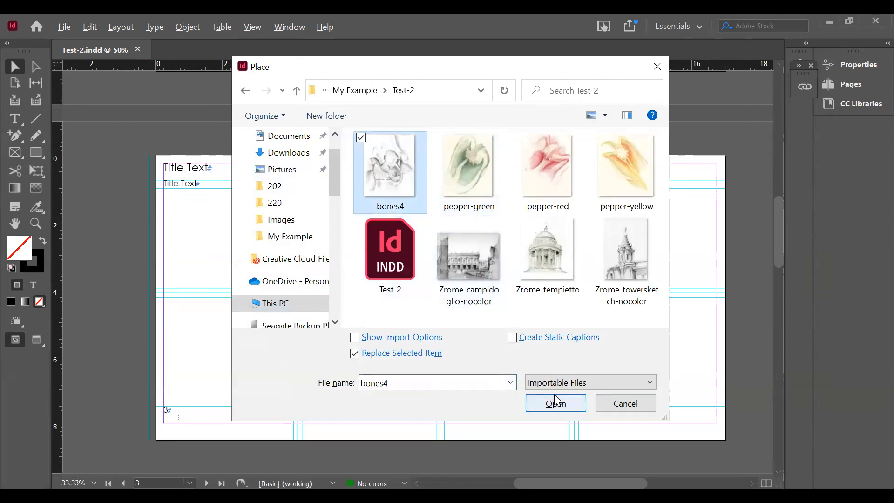
{"action": "left_click", "coordinate": [553, 408]}
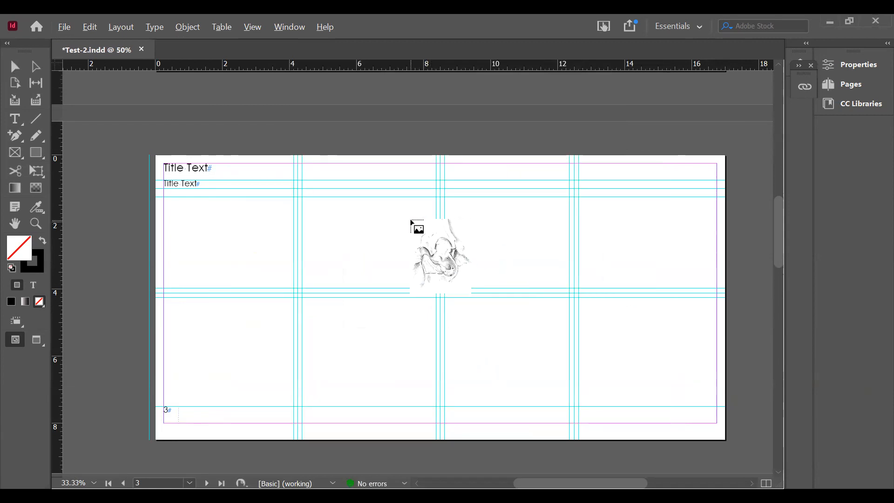
{"action": "left_click_drag", "start_coordinate": [411, 219], "coordinate": [486, 310]}
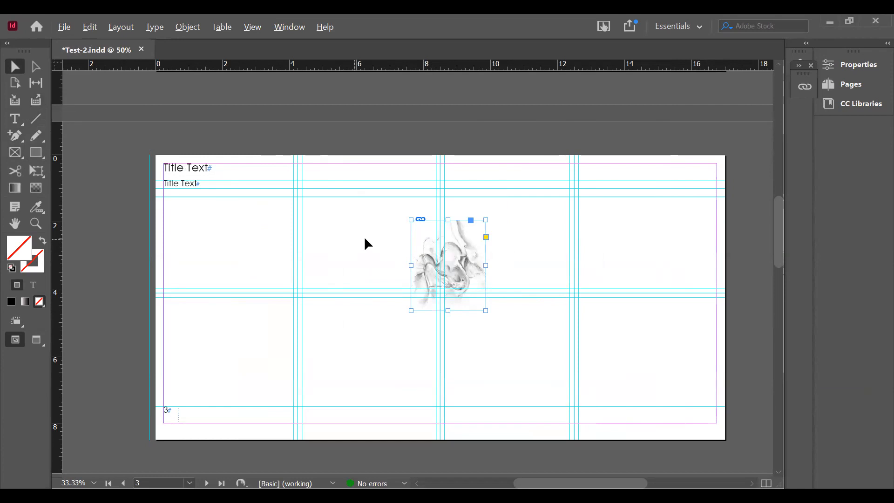
Place Zrome-campidoglio-nocolor on page 3 in its own frame to the right of the bones drawing, undoing the replacement of that drawing.
{"action": "left_click", "coordinate": [55, 29]}
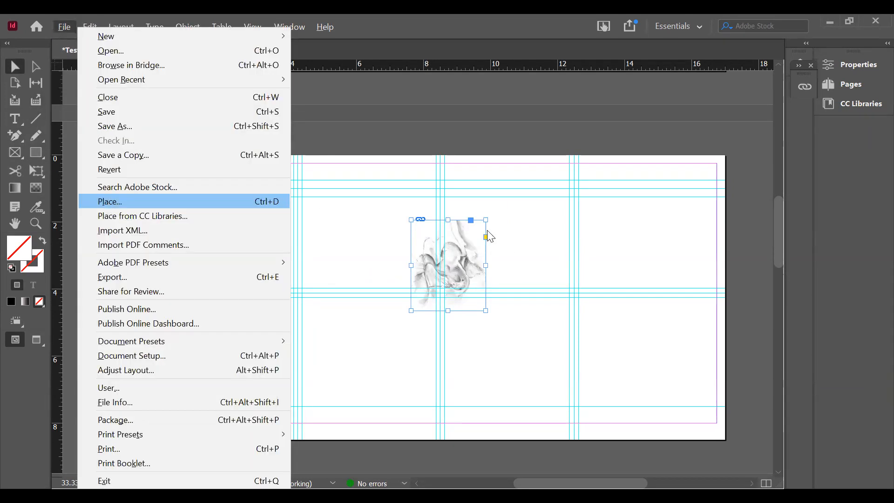
{"action": "key", "text": "Return"}
{"action": "left_click", "coordinate": [467, 266]}
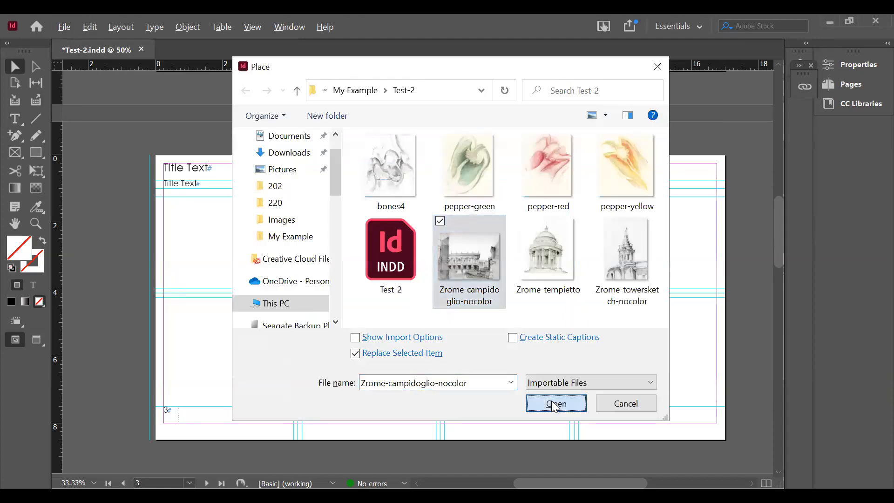
{"action": "left_click", "coordinate": [557, 401]}
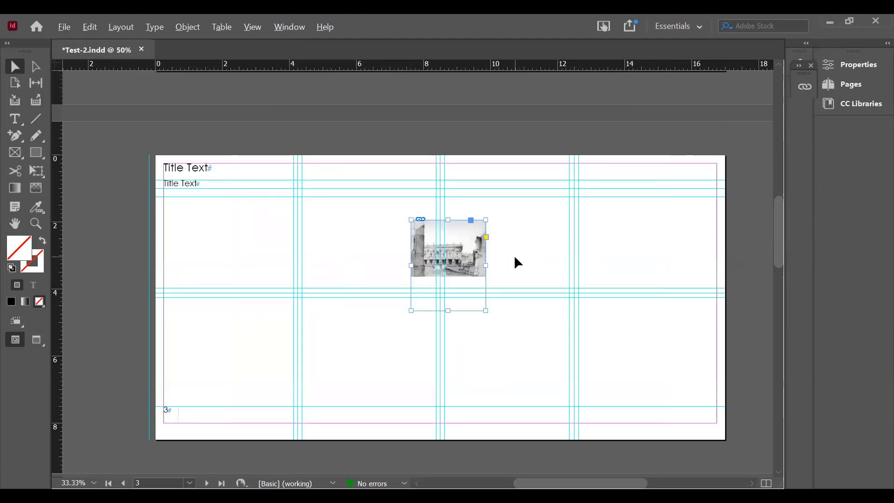
{"action": "key", "text": "ctrl+z"}
{"action": "left_click_drag", "start_coordinate": [538, 230], "coordinate": [647, 330]}
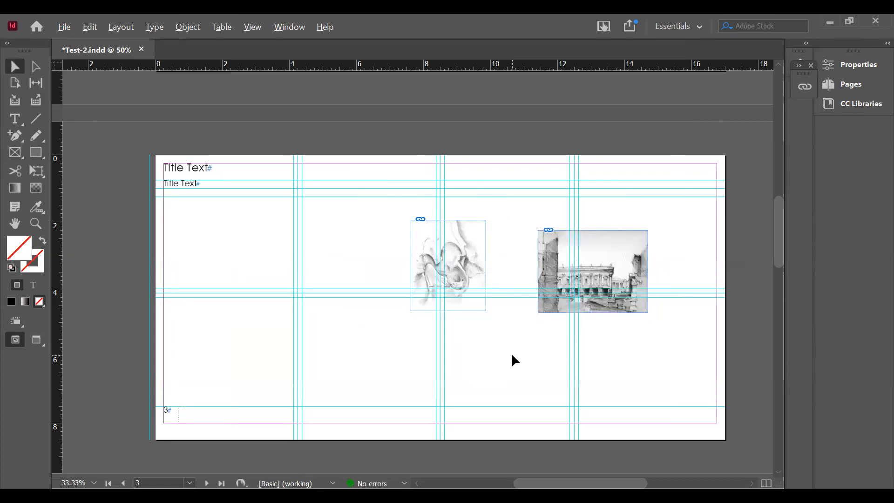
Place the Zrome-tempietto image on page 3 below and between the other two images, and leave it deselected.
{"action": "left_click", "coordinate": [63, 28]}
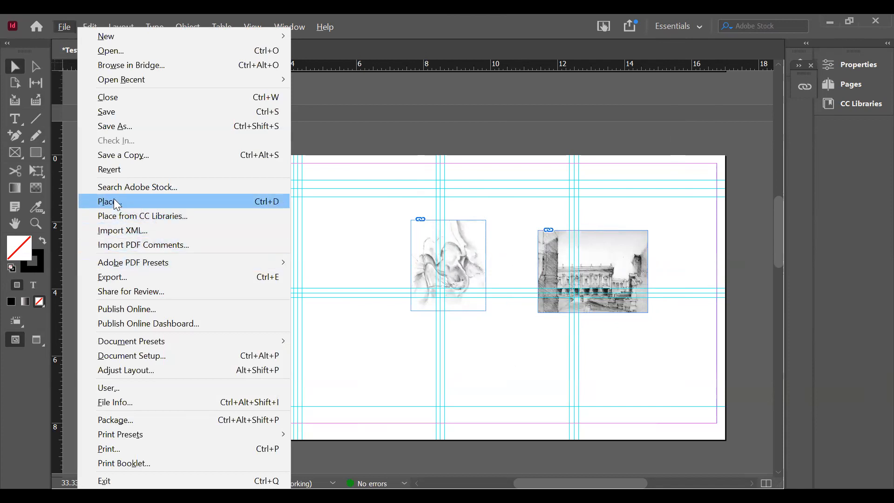
{"action": "left_click", "coordinate": [219, 200]}
{"action": "left_click", "coordinate": [554, 247]}
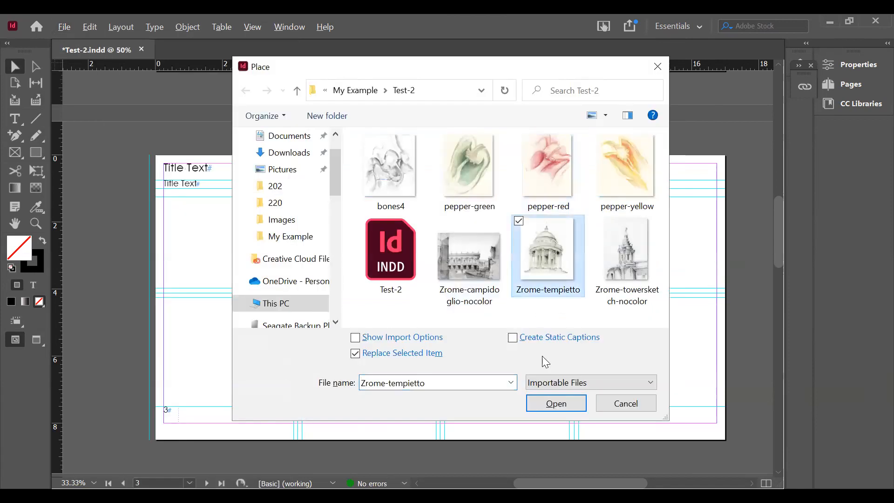
{"action": "left_click", "coordinate": [551, 404]}
{"action": "left_click_drag", "start_coordinate": [499, 320], "coordinate": [567, 400]}
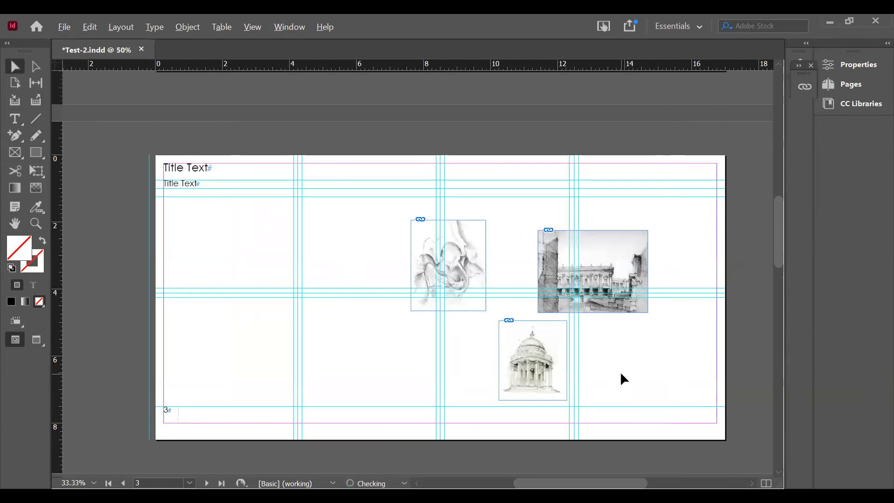
{"action": "left_click", "coordinate": [93, 96]}
Place the Zrome-towersketch-nocolor image on page 3 beside the domed temple drawing, matching its height, and leave it deselected.
{"action": "left_click", "coordinate": [67, 30]}
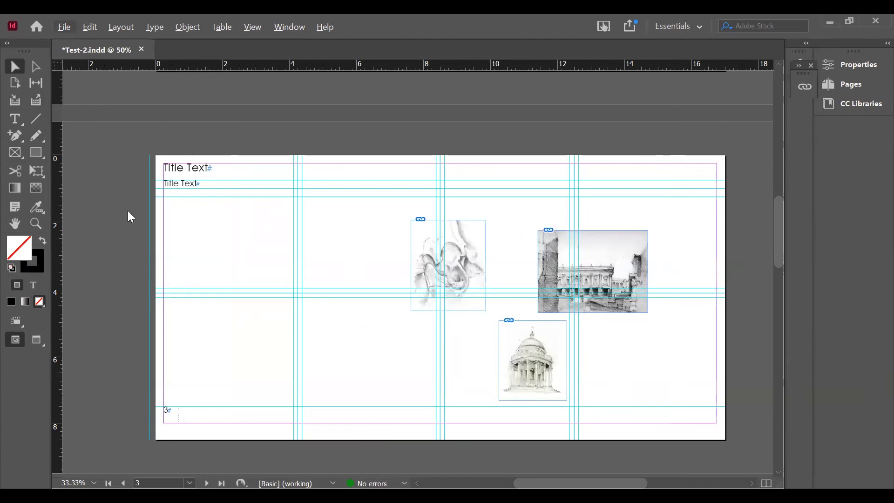
{"action": "left_click", "coordinate": [114, 201]}
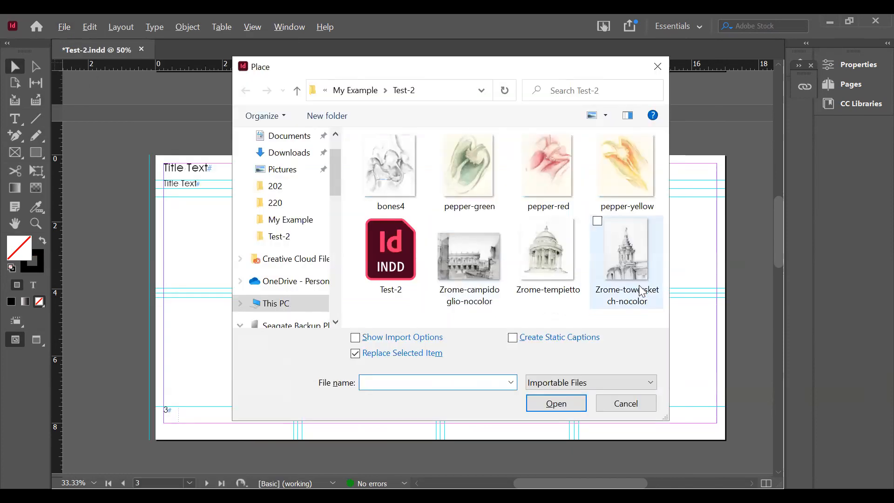
{"action": "left_click", "coordinate": [626, 260]}
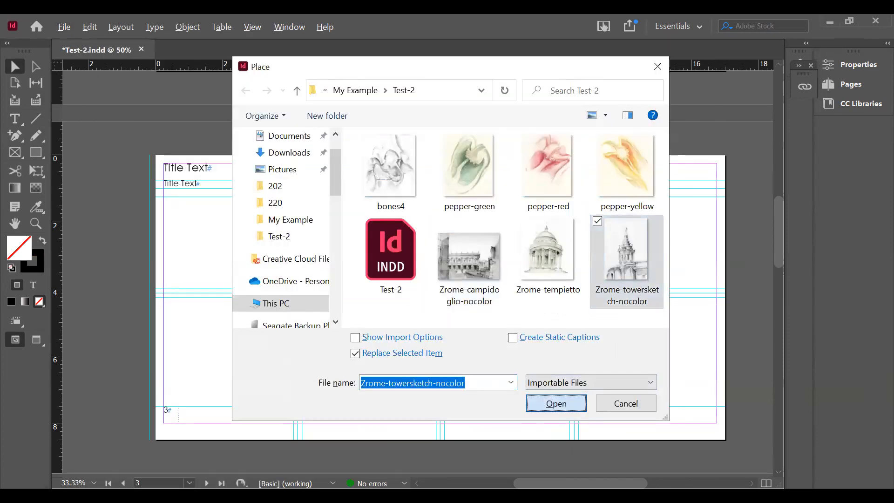
{"action": "left_click", "coordinate": [550, 403]}
{"action": "mouse_move", "coordinate": [593, 320]}
{"action": "left_mouse_down"}
{"action": "mouse_move", "coordinate": [652, 396]}
{"action": "mouse_move", "coordinate": [665, 399]}
{"action": "left_mouse_up"}
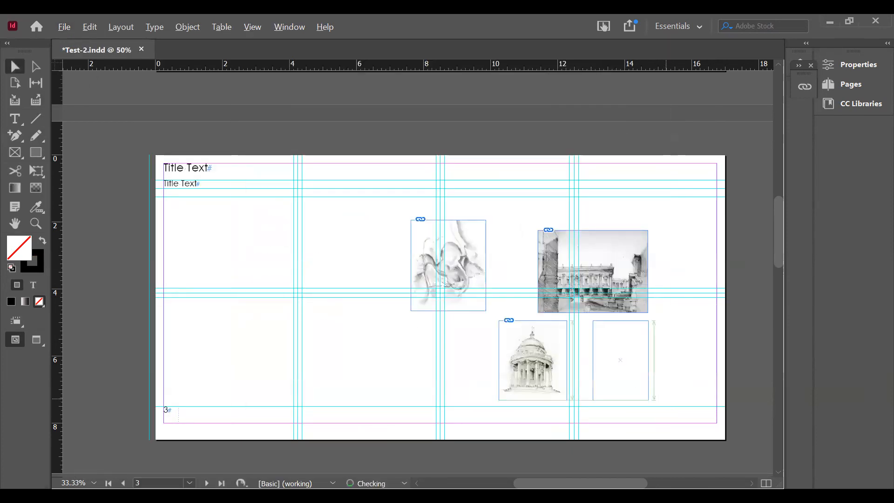
{"action": "left_click", "coordinate": [238, 288]}
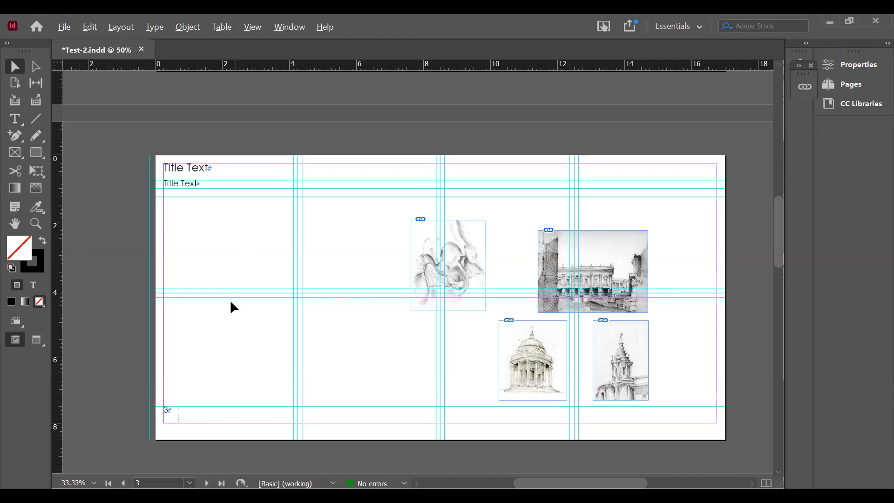
Draw a text frame about 3.9 by 6.25 in in the first column below the titles and paste the course introduction paragraph into it.
{"action": "left_click", "coordinate": [17, 121]}
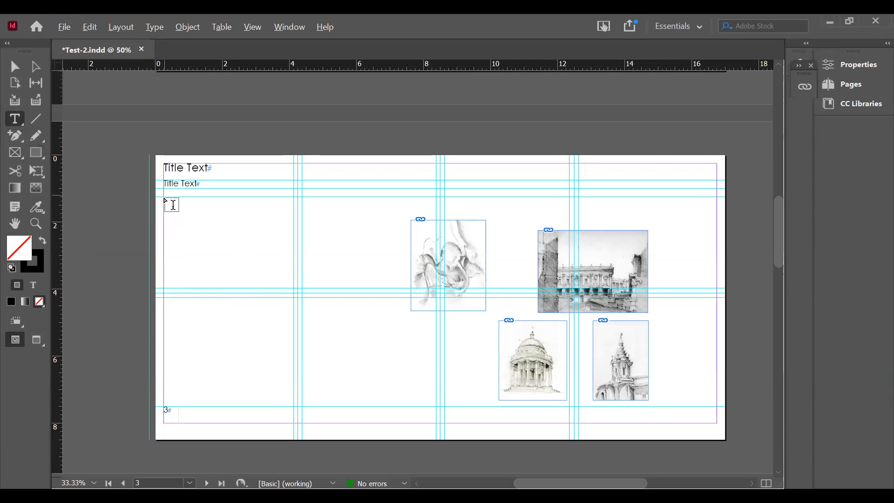
{"action": "left_click_drag", "start_coordinate": [173, 203], "coordinate": [293, 410]}
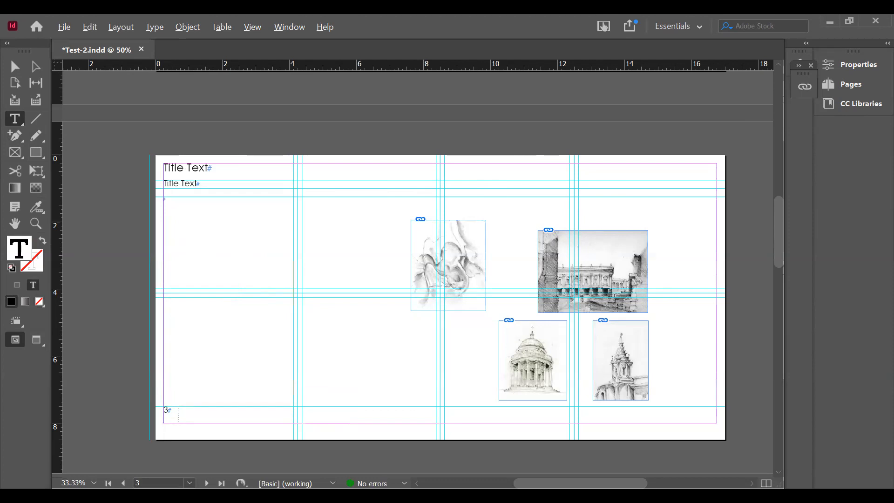
{"action": "key", "text": "ctrl+d"}
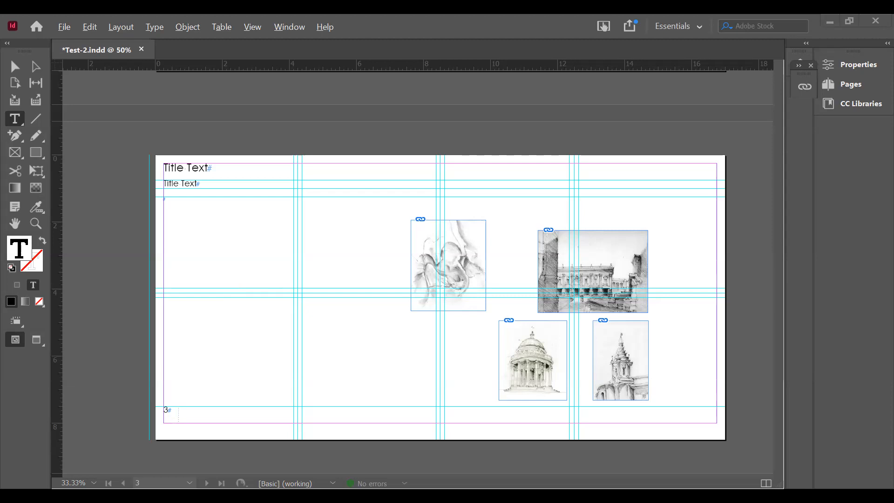
{"action": "left_click", "coordinate": [165, 208]}
{"action": "key", "text": "ctrl+v"}
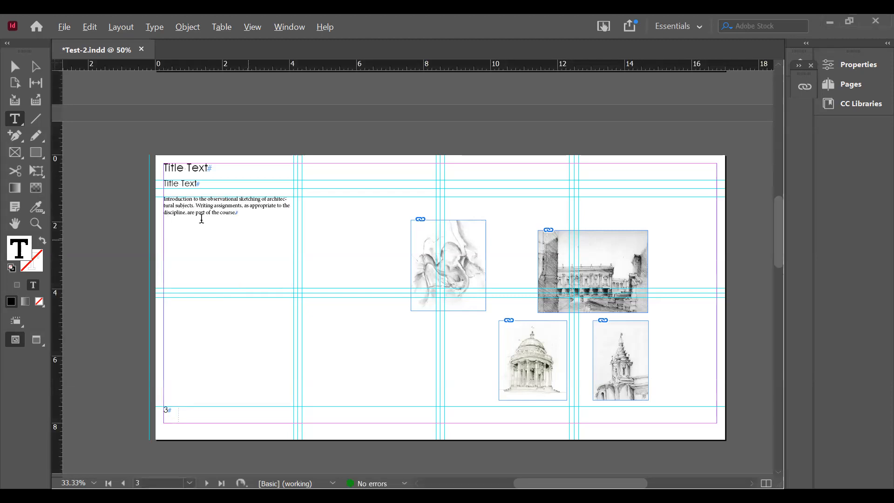
Prefix the pasted paragraph with "Course Description: " and paste the list of course outcomes below it.
{"action": "left_click", "coordinate": [164, 200]}
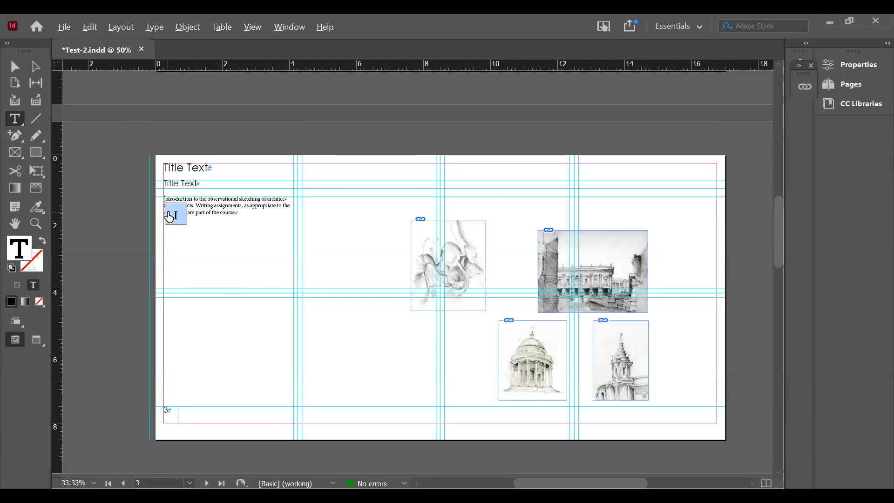
{"action": "type", "text": "Course Description: I"}
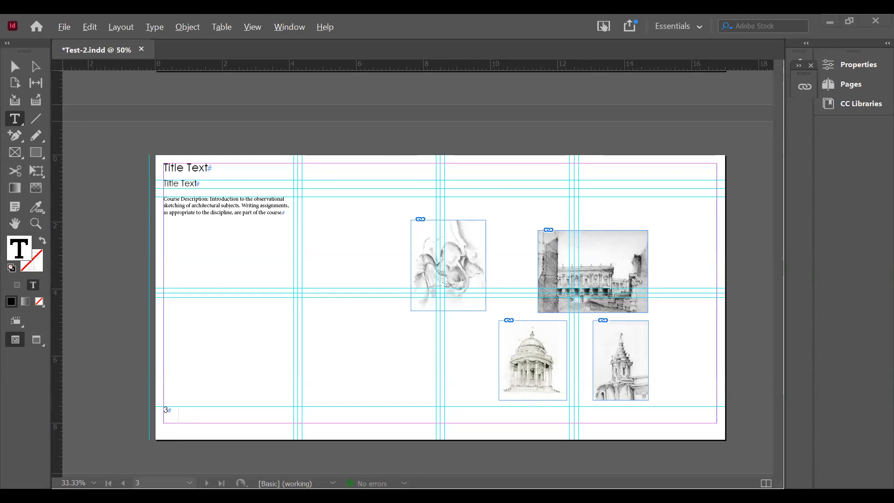
{"action": "key", "text": "ctrl+v"}
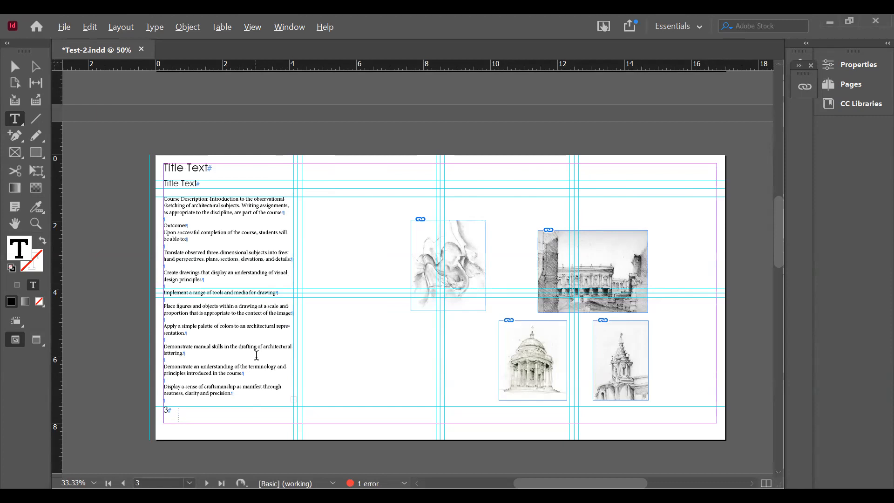
Set all text in the course description frame to Century Gothic Regular.
{"action": "left_click", "coordinate": [237, 392]}
{"action": "key", "text": "ctrl+a"}
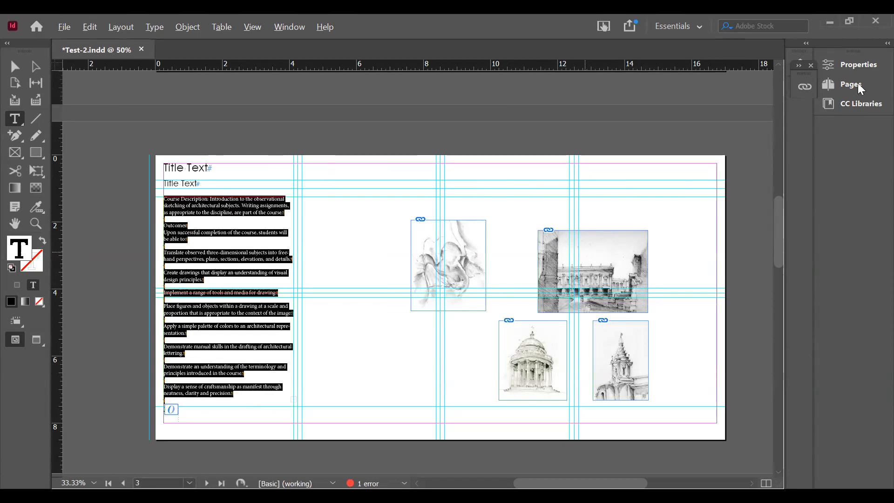
{"action": "left_click", "coordinate": [852, 65]}
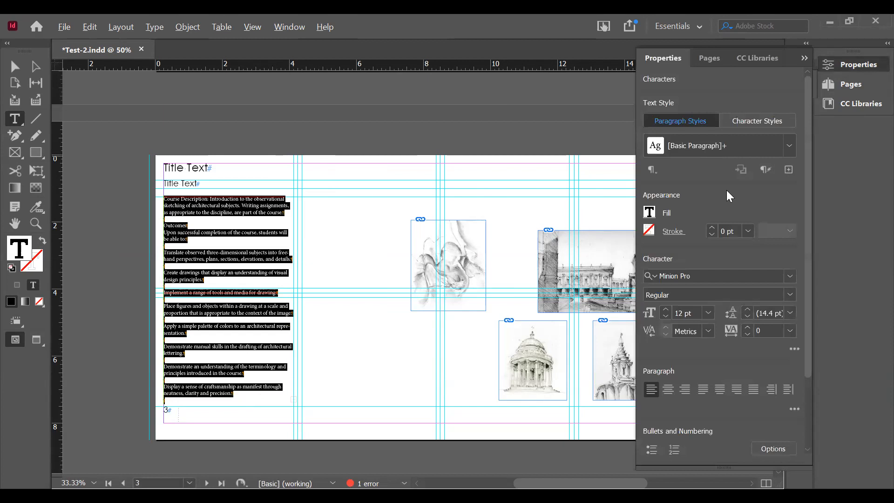
{"action": "left_click", "coordinate": [788, 279]}
{"action": "type", "text": "cen"}
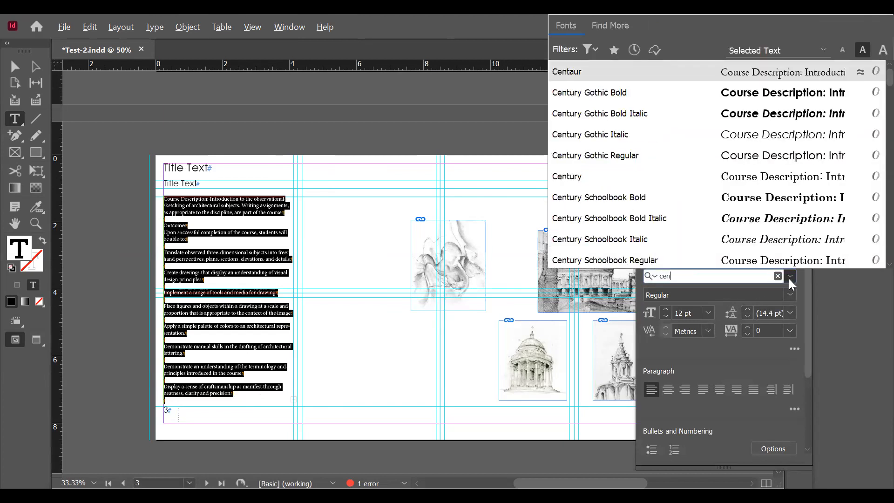
{"action": "type", "text": "tury"}
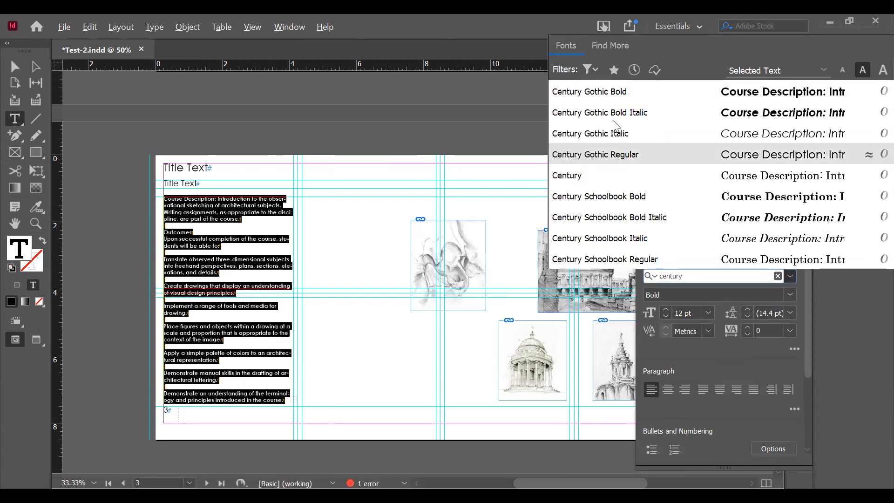
{"action": "left_click", "coordinate": [608, 93]}
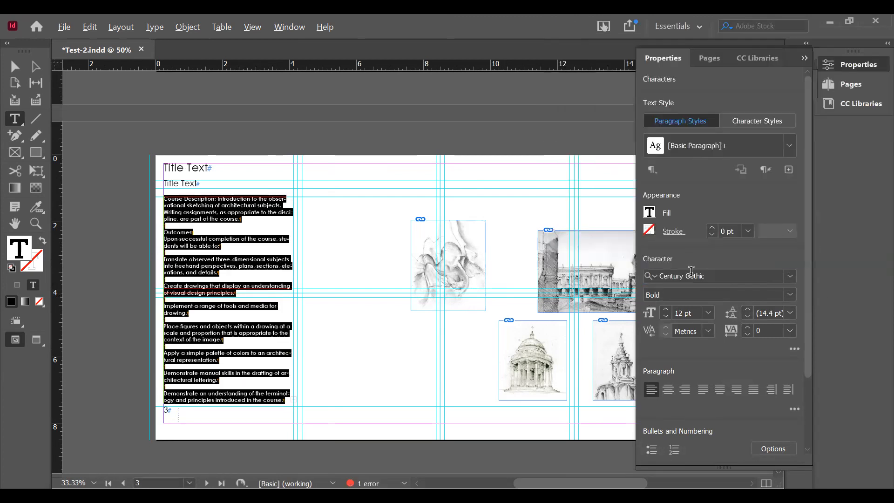
{"action": "left_click", "coordinate": [778, 294]}
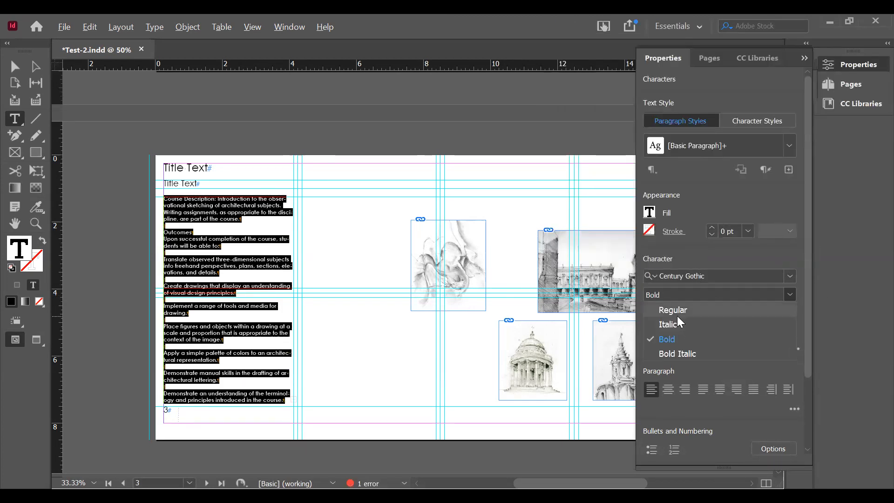
{"action": "left_click", "coordinate": [674, 310]}
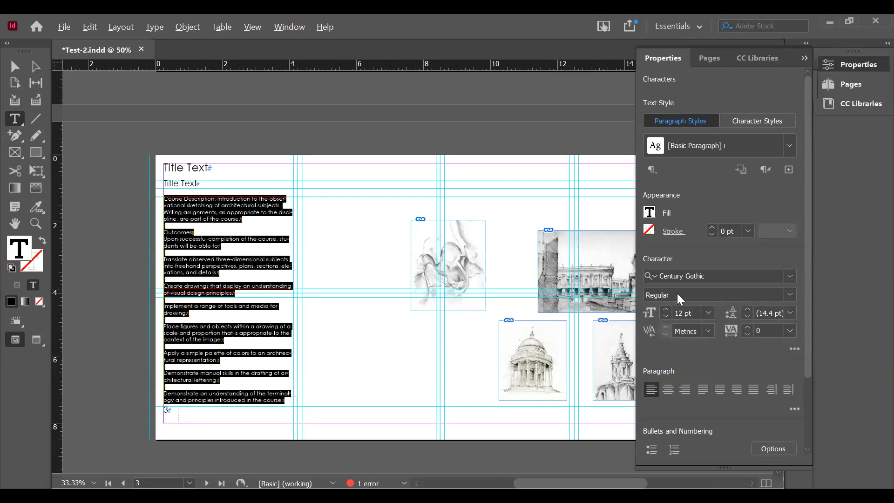
Move the bones4 image up and to the right, snapping its left edge to the vertical guide at X 8.625 in.
{"action": "left_click", "coordinate": [15, 68]}
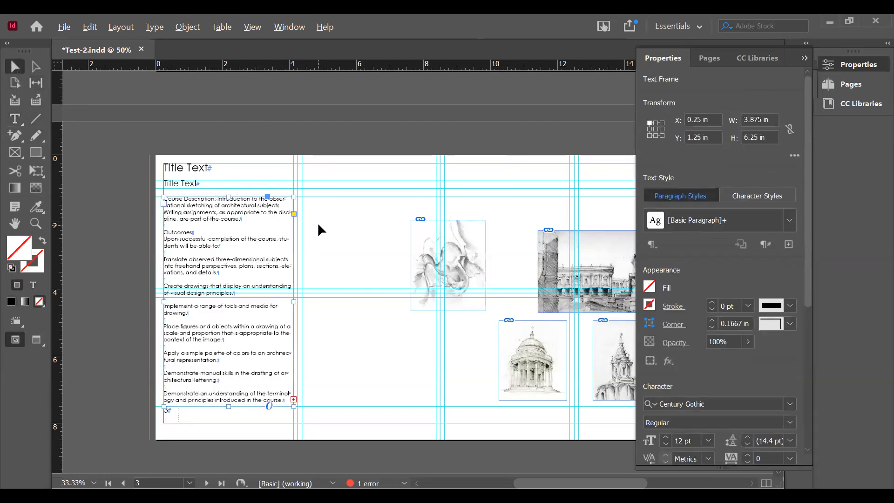
{"action": "left_click", "coordinate": [336, 278]}
{"action": "left_click_drag", "start_coordinate": [469, 250], "coordinate": [504, 231]}
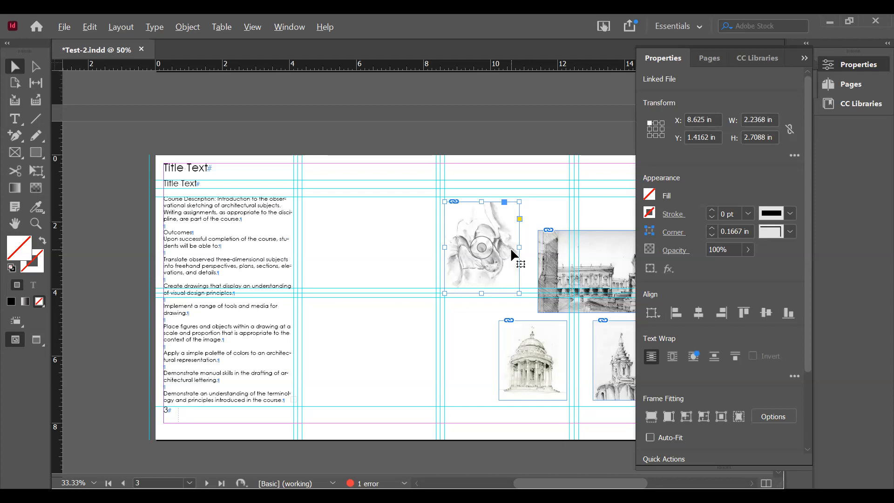
{"action": "left_click", "coordinate": [16, 157]}
{"action": "mouse_move", "coordinate": [374, 313]}
{"action": "left_mouse_down"}
{"action": "mouse_move", "coordinate": [433, 359]}
{"action": "mouse_move", "coordinate": [424, 361]}
{"action": "left_mouse_up"}
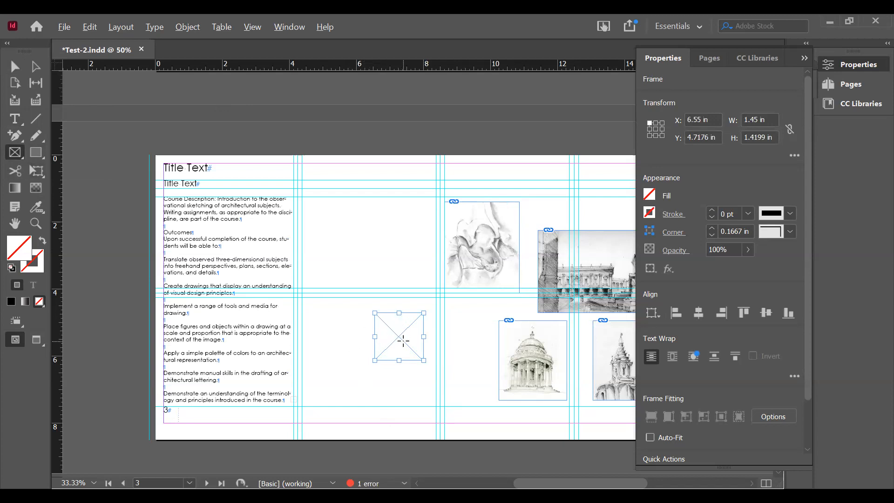
{"action": "key", "text": "v"}
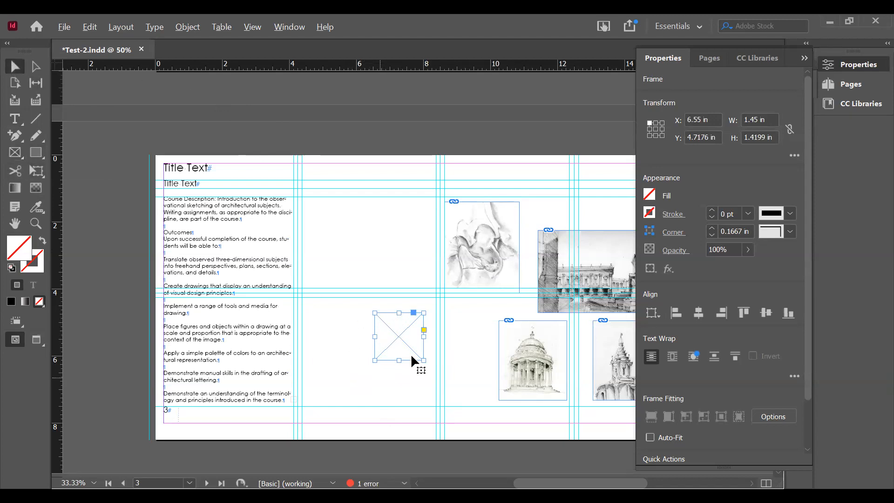
{"action": "key", "text": "Delete"}
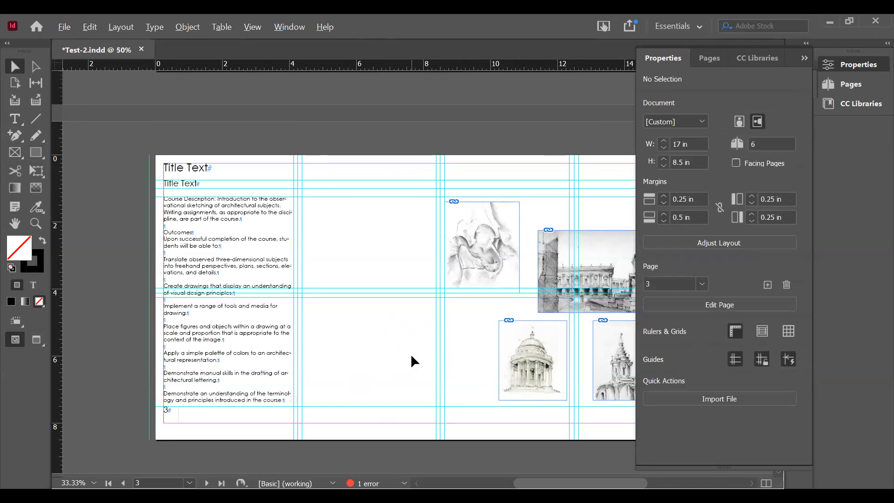
Draw three equal, stacked rectangle frames in the second column between the margins, about 2.8 in wide and 7.75 in tall overall.
{"action": "left_click", "coordinate": [15, 152]}
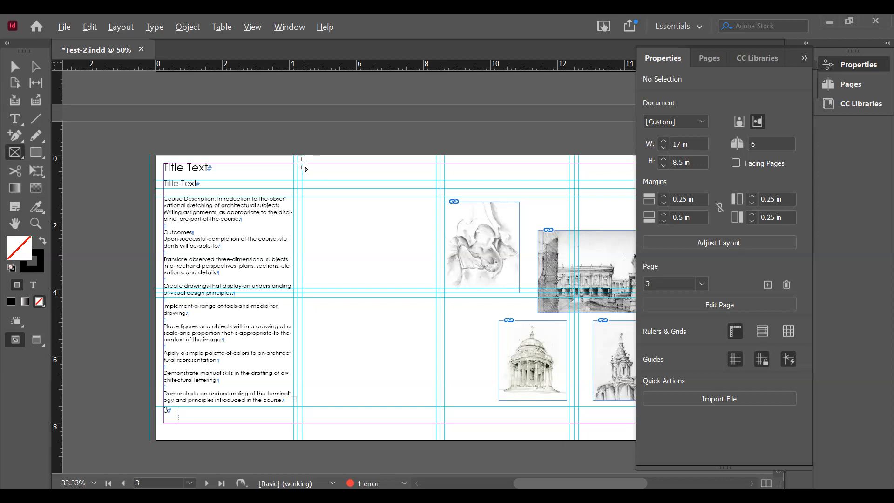
{"action": "left_click_drag", "start_coordinate": [302, 163], "coordinate": [301, 163]}
{"action": "left_click", "coordinate": [512, 264]}
{"action": "left_click_drag", "start_coordinate": [301, 163], "coordinate": [351, 229]}
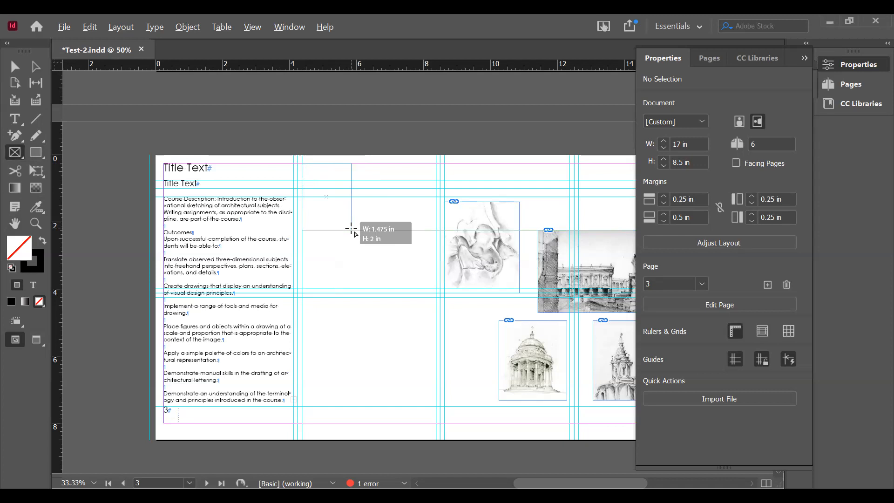
{"action": "key", "text": "Up"}
{"action": "mouse_move", "coordinate": [352, 228]}
{"action": "left_mouse_down"}
{"action": "mouse_move", "coordinate": [391, 362]}
{"action": "mouse_move", "coordinate": [394, 422]}
{"action": "left_mouse_up"}
{"action": "key", "text": "Up"}
{"action": "key", "text": "Up"}
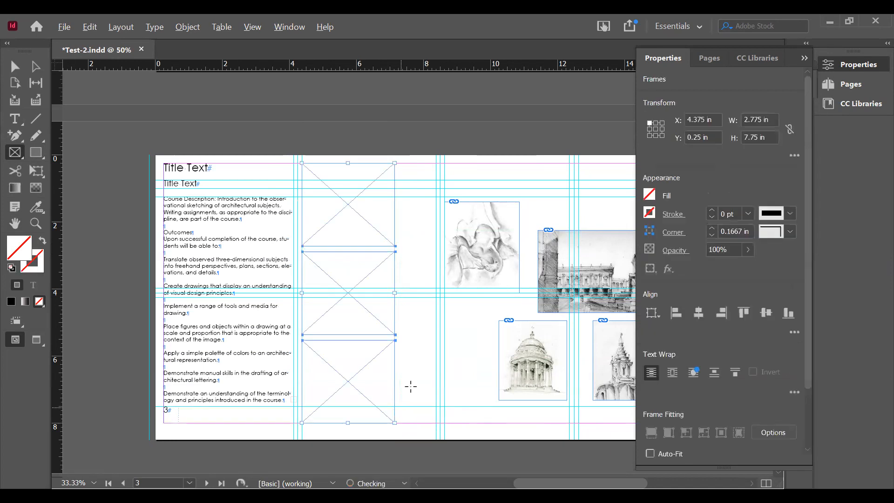
{"action": "left_click", "coordinate": [73, 31]}
{"action": "left_click", "coordinate": [415, 173]}
{"action": "left_click", "coordinate": [499, 246]}
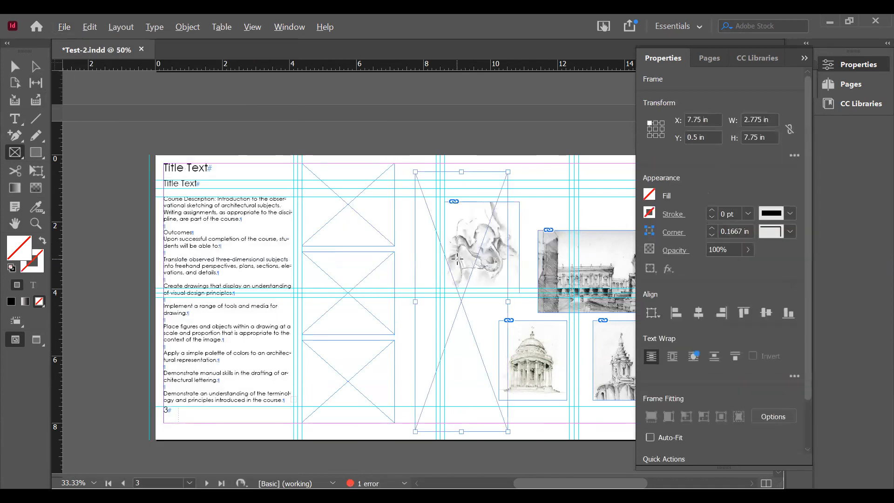
{"action": "key", "text": "Delete"}
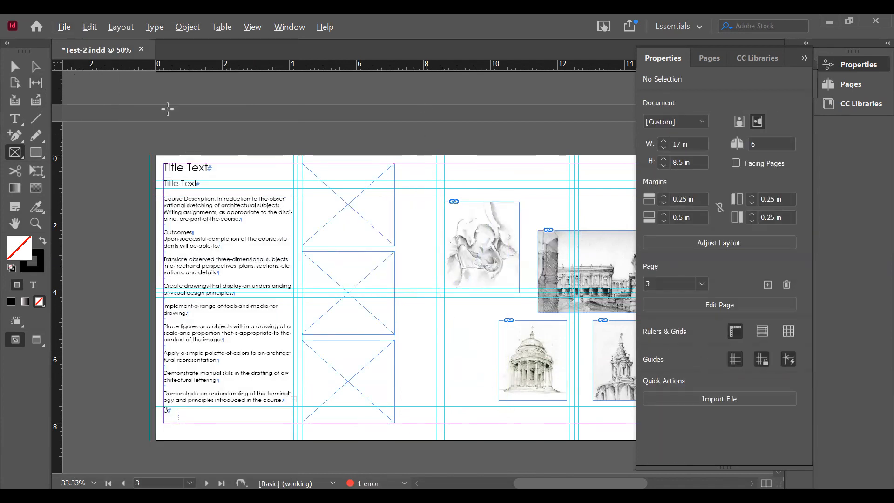
Place the pepper-yellow image into the uppermost of the three stacked frames.
{"action": "left_click", "coordinate": [64, 28]}
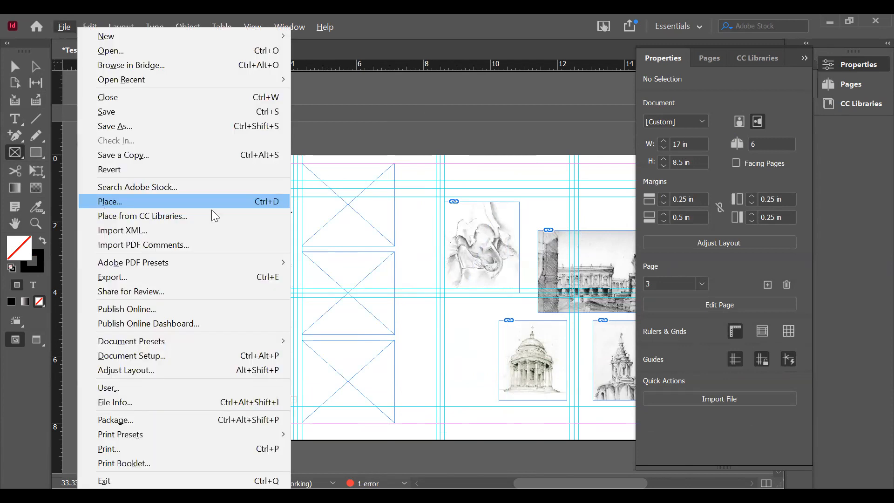
{"action": "key", "text": "ctrl+d"}
{"action": "left_click", "coordinate": [644, 179]}
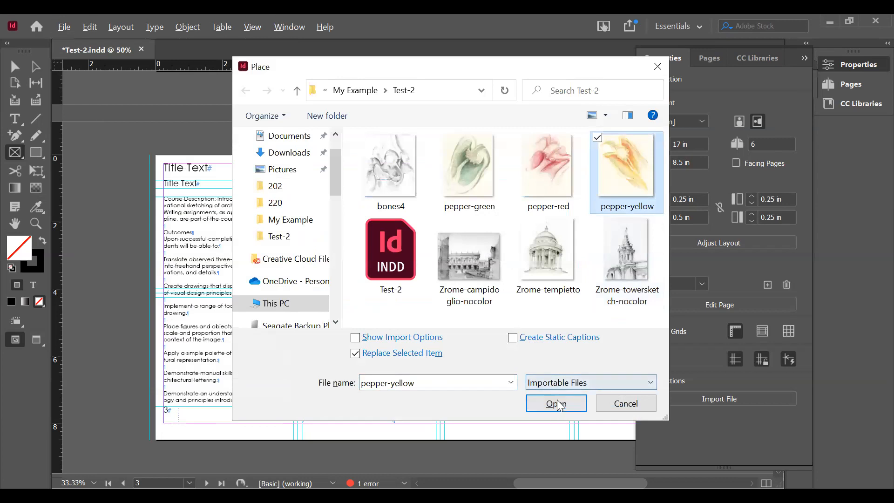
{"action": "left_click", "coordinate": [557, 404]}
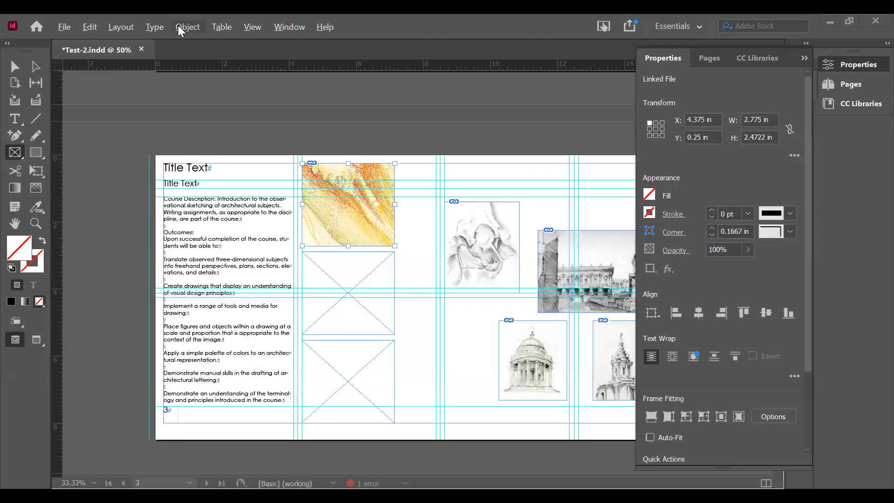
Fit the pepper-yellow image with Fill Frame Proportionally and deselect it.
{"action": "left_click", "coordinate": [179, 27]}
{"action": "mouse_move", "coordinate": [367, 262]}
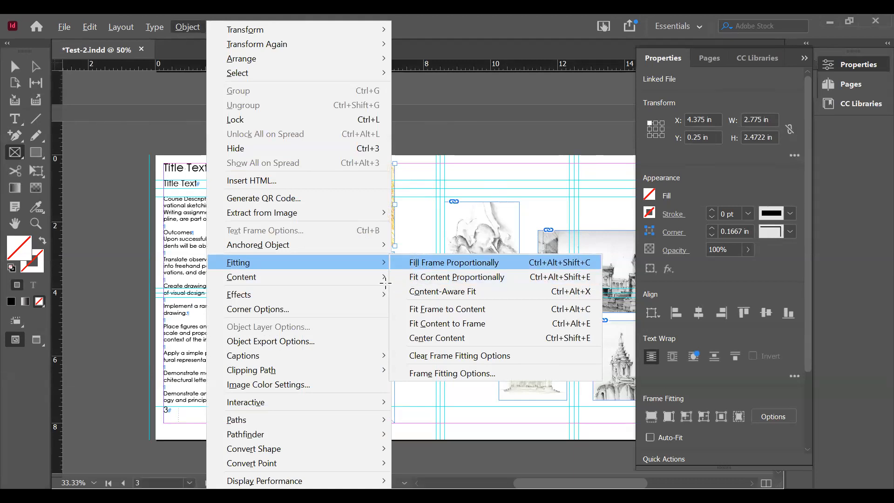
{"action": "left_click", "coordinate": [435, 263]}
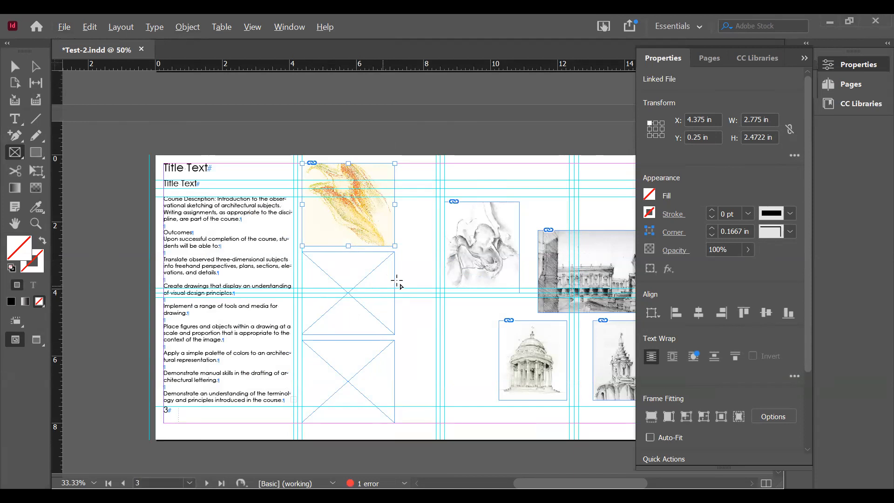
{"action": "key", "text": "v"}
{"action": "left_click", "coordinate": [411, 251]}
Place the pepper-green image into the middle frame of the three stacked frames.
{"action": "left_click", "coordinate": [64, 30]}
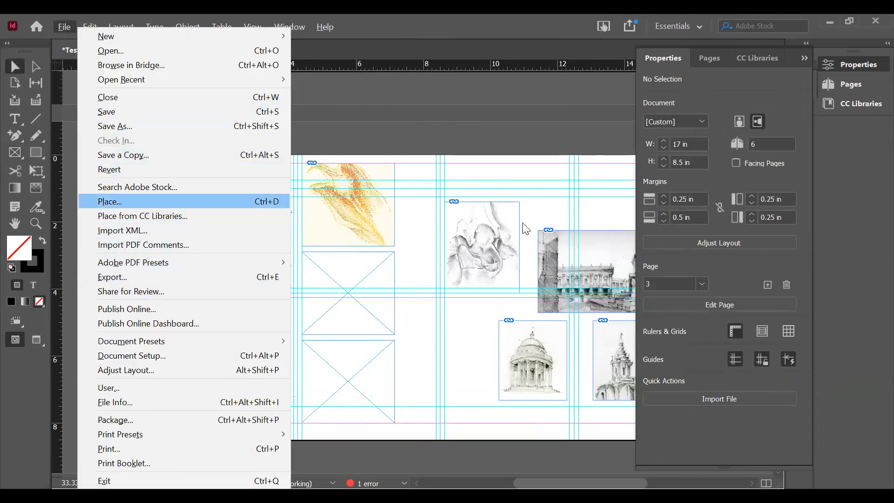
{"action": "key", "text": "Return"}
{"action": "left_click", "coordinate": [478, 179]}
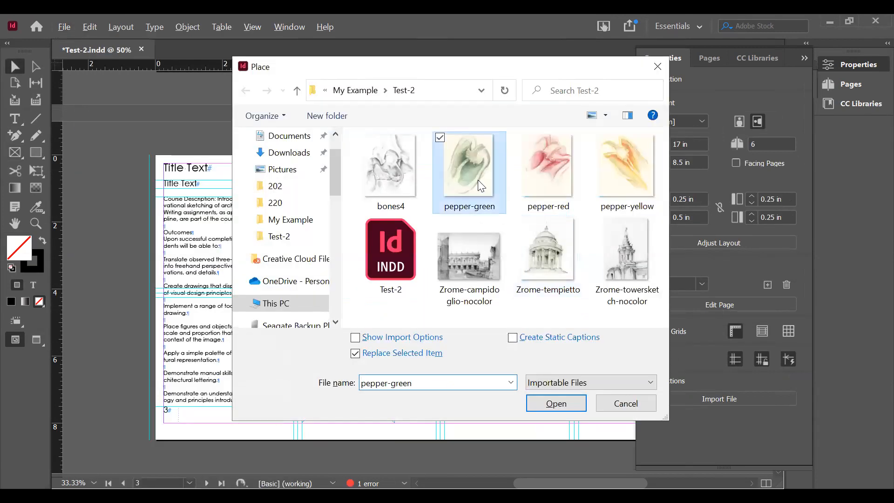
{"action": "left_click", "coordinate": [556, 403]}
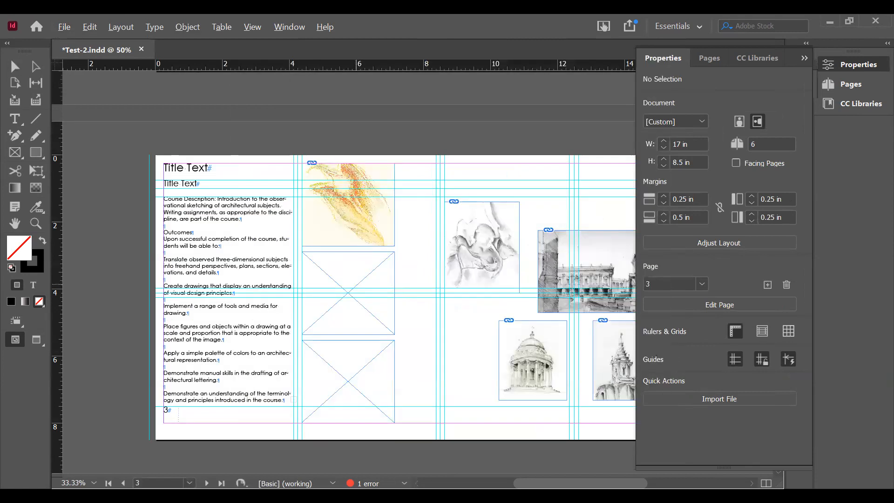
{"action": "left_click", "coordinate": [359, 281]}
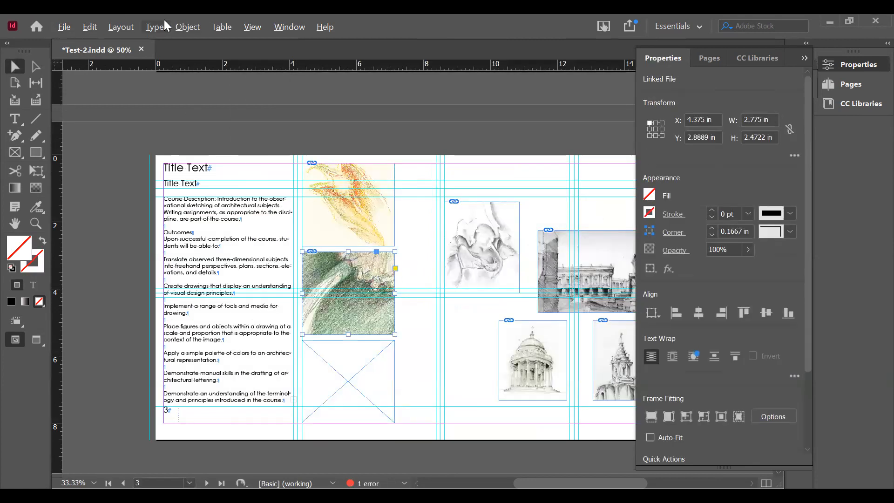
Fit the pepper-green image with Fill Frame Proportionally and deselect it.
{"action": "left_click", "coordinate": [177, 28]}
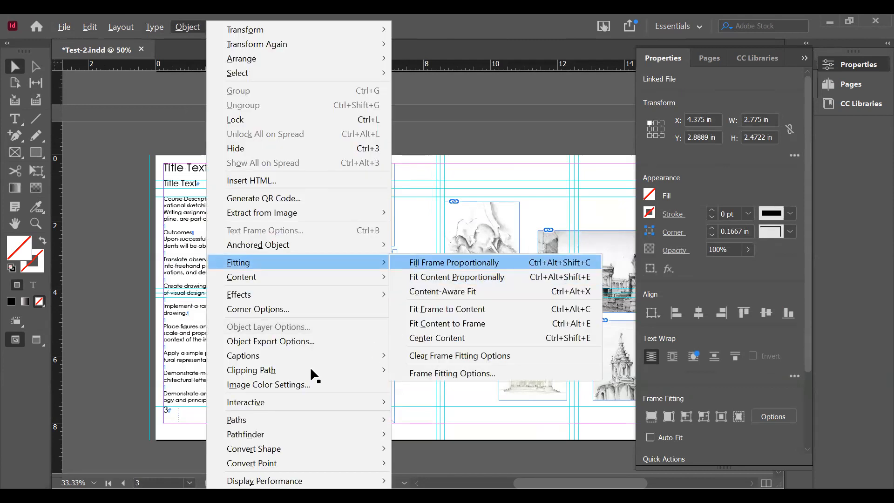
{"action": "left_click", "coordinate": [46, 271]}
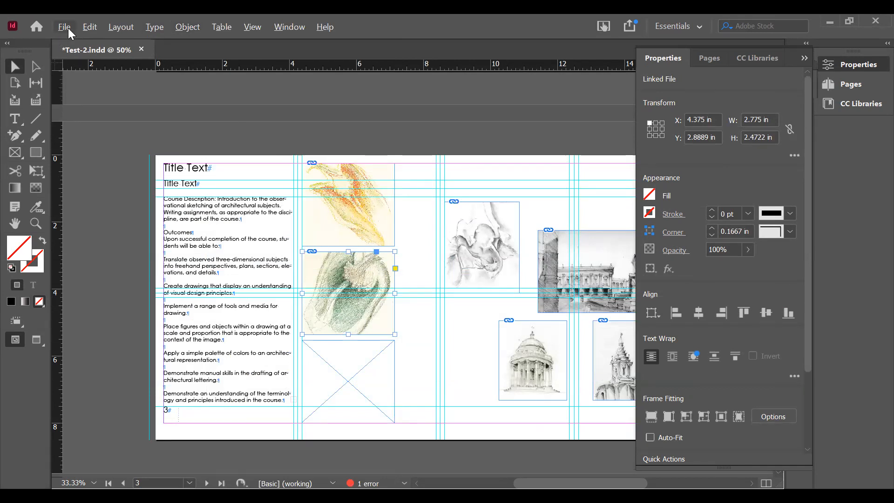
{"action": "left_click", "coordinate": [422, 361]}
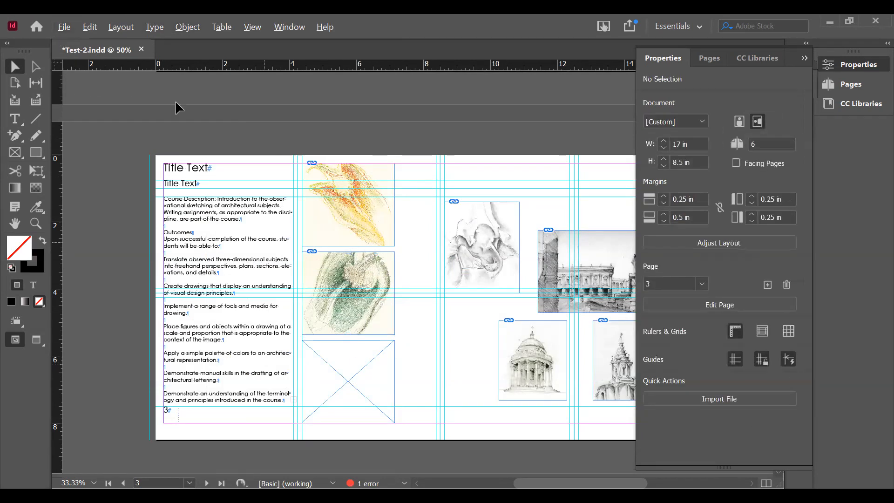
Place the pepper-red image into the lowest of the three stacked frames.
{"action": "left_click", "coordinate": [64, 27]}
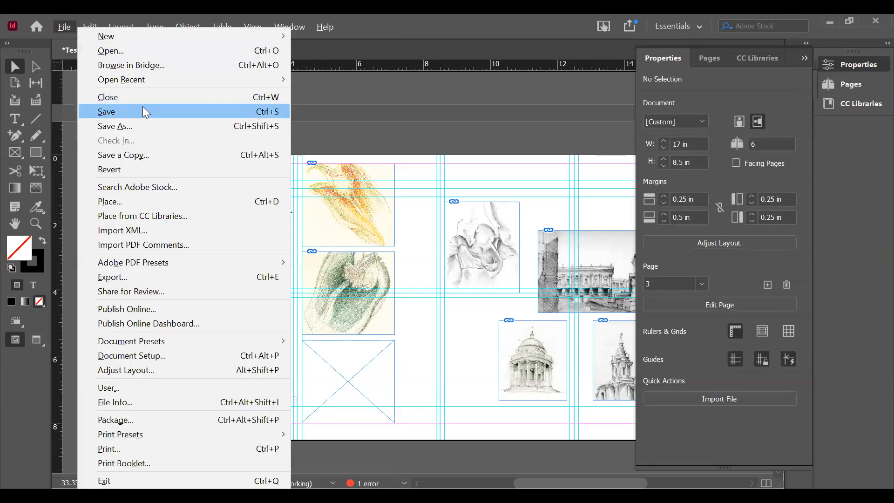
{"action": "left_click", "coordinate": [124, 202]}
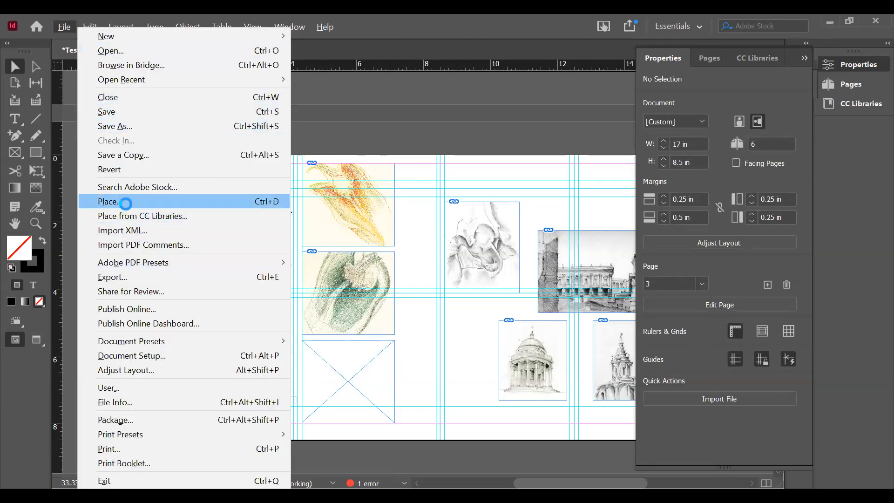
{"action": "left_click", "coordinate": [557, 170]}
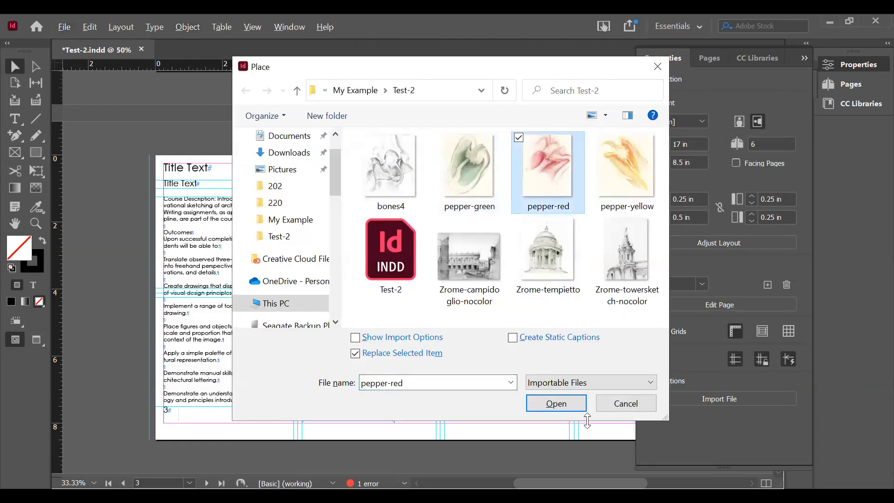
{"action": "left_click", "coordinate": [555, 403]}
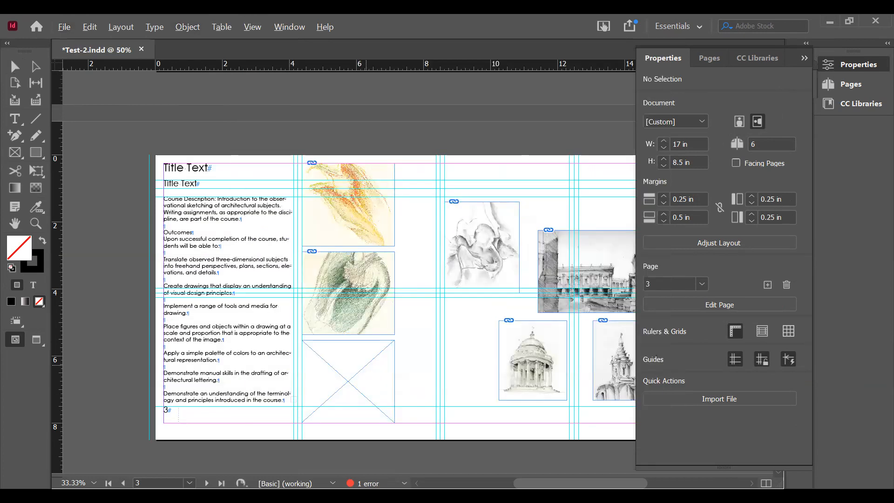
{"action": "left_click", "coordinate": [377, 372]}
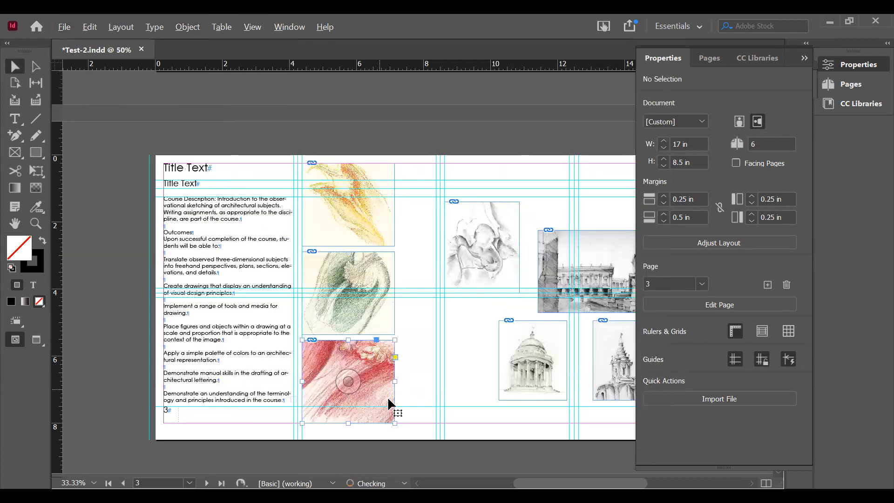
Fit the pepper-red image with Fill Frame Proportionally and deselect it.
{"action": "left_click", "coordinate": [186, 27]}
{"action": "mouse_move", "coordinate": [248, 264]}
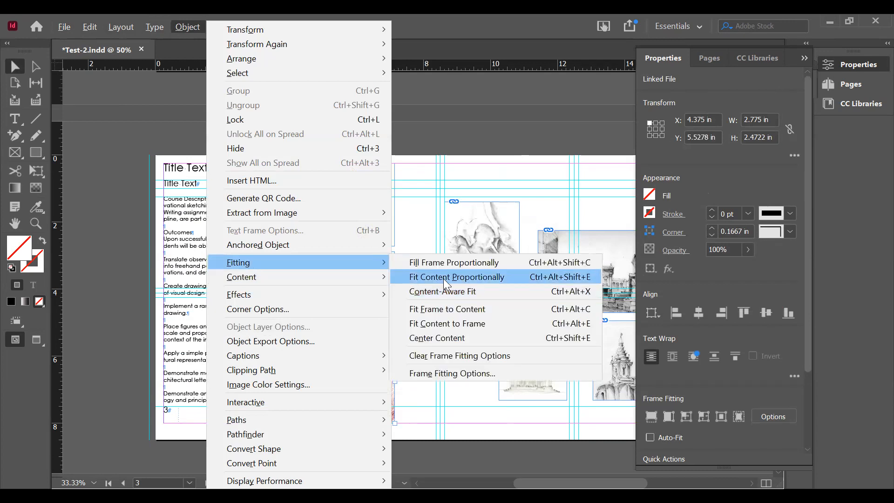
{"action": "left_click", "coordinate": [436, 264]}
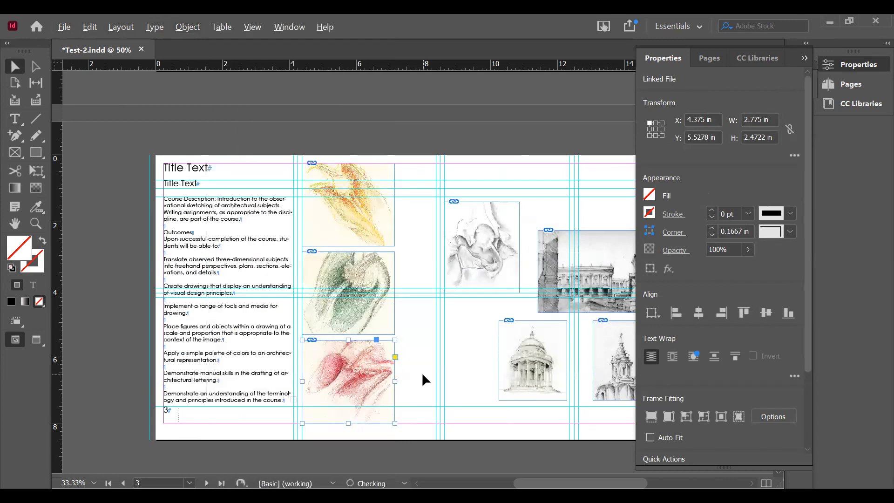
{"action": "left_click", "coordinate": [422, 373]}
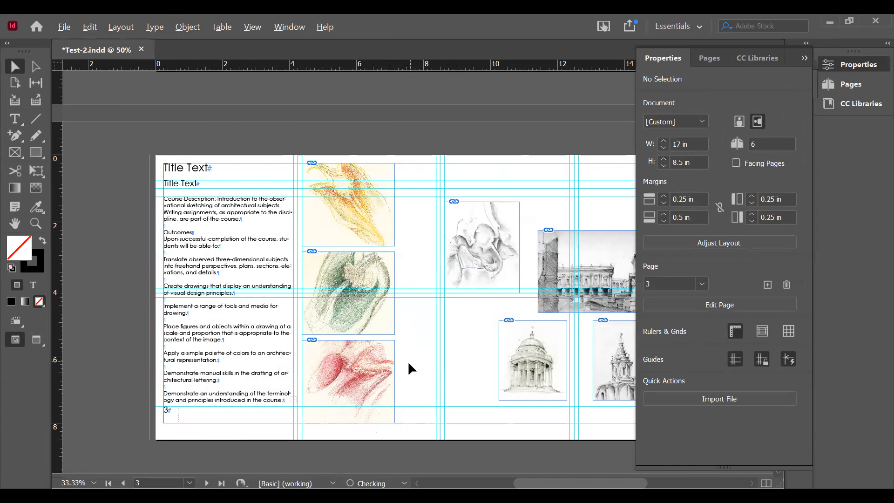
Nudge the pepper-red image down inside its frame to a Y offset of about -0.11 in, leaving the frame in place, and deselect it.
{"action": "left_click", "coordinate": [377, 365]}
{"action": "left_click", "coordinate": [421, 376]}
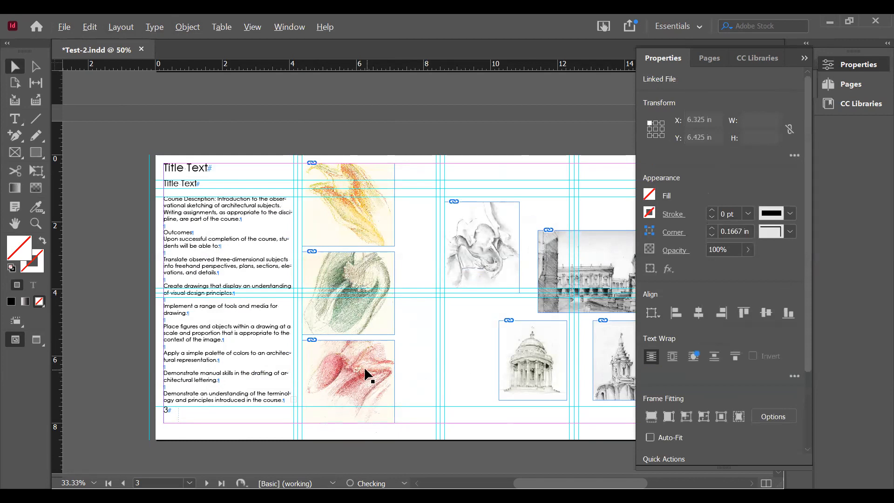
{"action": "double_click", "coordinate": [372, 364]}
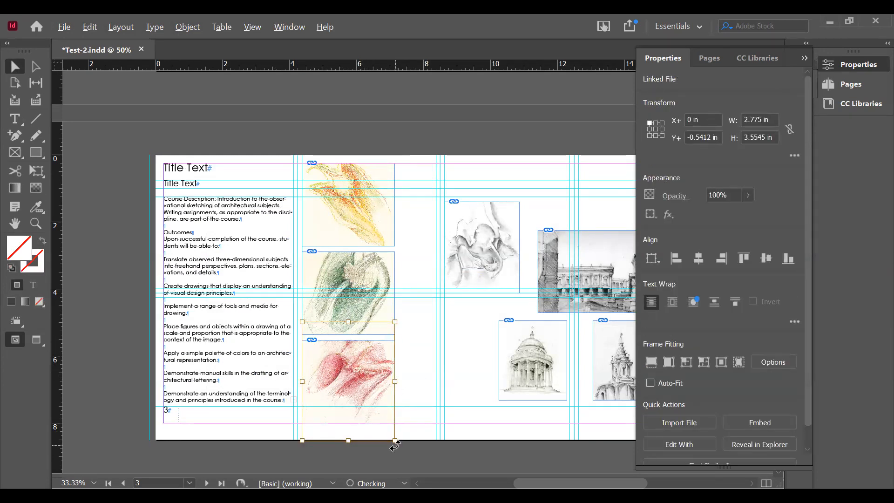
{"action": "key", "text": "Down"}
{"action": "key", "text": "Down"}
{"action": "key", "text": "Down"}
{"action": "key", "text": "Down"}
{"action": "key", "text": "Down"}
{"action": "key", "text": "Down"}
{"action": "key", "text": "Down"}
{"action": "key", "text": "Down"}
{"action": "key", "text": "Down"}
{"action": "key", "text": "Down"}
{"action": "key", "text": "Down"}
{"action": "key", "text": "Down"}
{"action": "key", "text": "Down"}
{"action": "key", "text": "Down"}
{"action": "key", "text": "Down"}
{"action": "key", "text": "Down"}
{"action": "key", "text": "Down"}
{"action": "key", "text": "Down"}
{"action": "key", "text": "Down"}
{"action": "key", "text": "Down"}
{"action": "key", "text": "Down"}
{"action": "key", "text": "Down"}
{"action": "key", "text": "Down"}
{"action": "key", "text": "Down"}
{"action": "key", "text": "Down"}
{"action": "key", "text": "Down"}
{"action": "key", "text": "Down"}
{"action": "key", "text": "Down"}
{"action": "key", "text": "Down"}
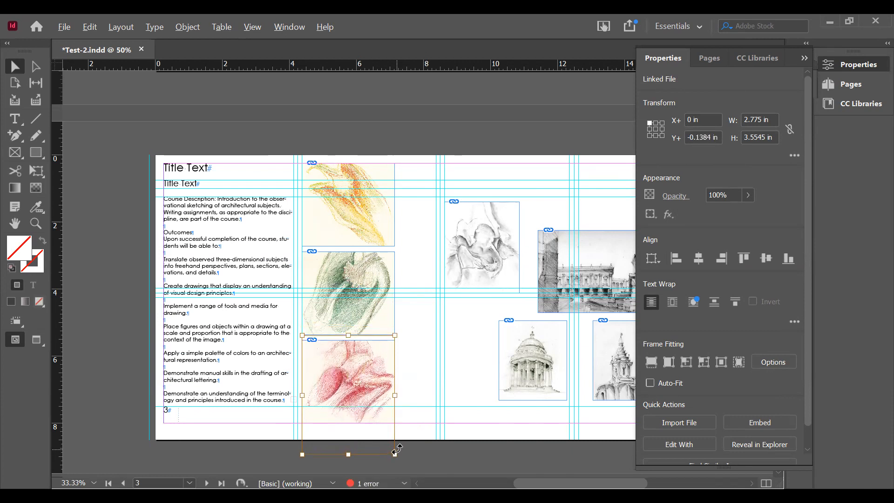
{"action": "key", "text": "Down"}
{"action": "key", "text": "Down"}
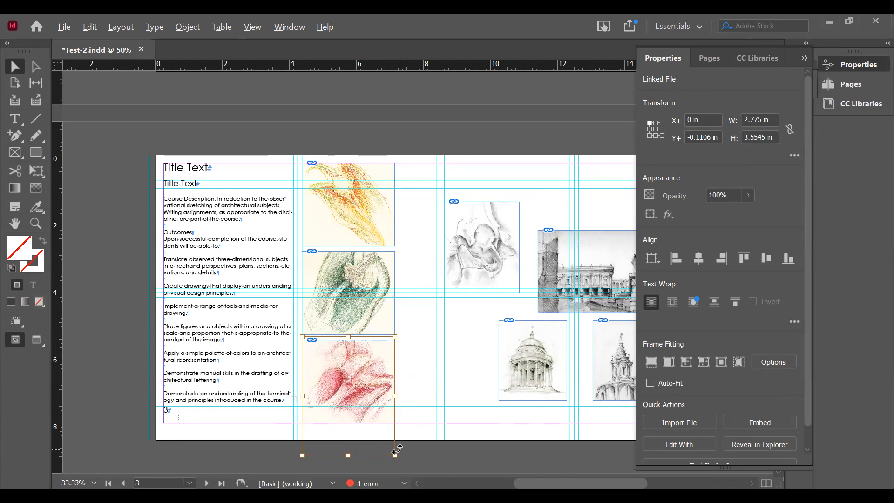
{"action": "left_click", "coordinate": [413, 379]}
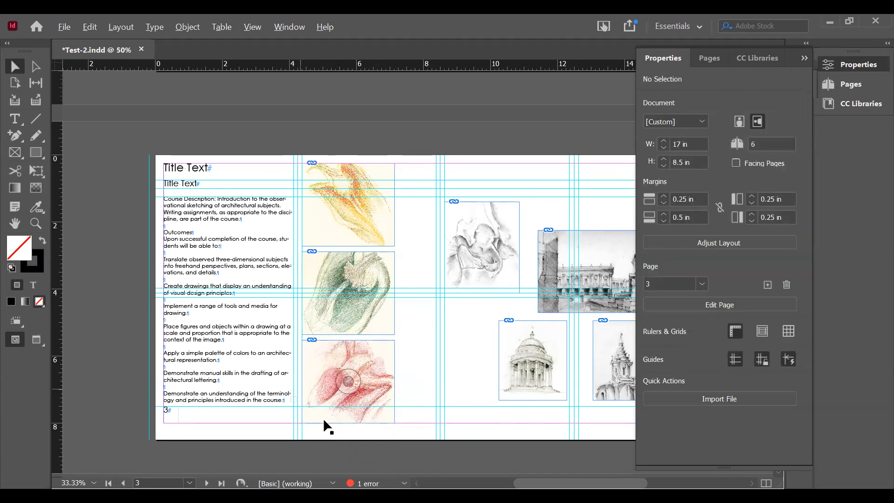
Try scaling the pepper-green image down inside its frame to about 2.275 by 2.757 in.
{"action": "left_click", "coordinate": [379, 317]}
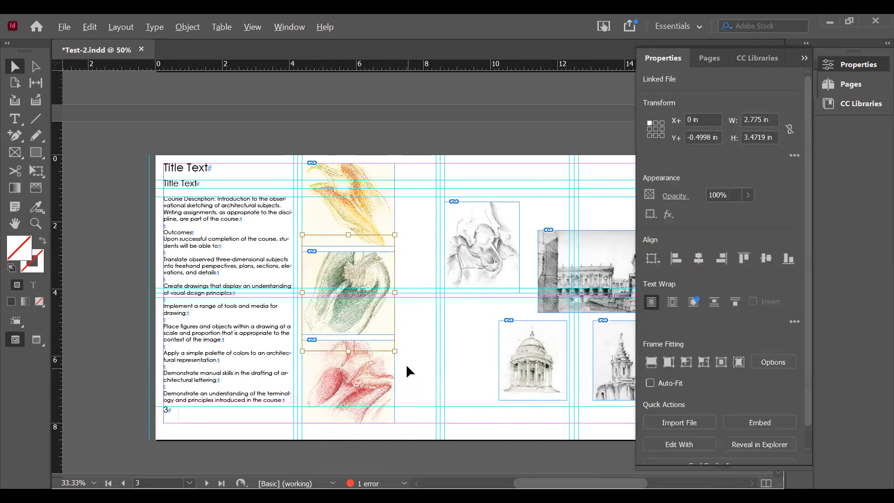
{"action": "left_click_drag", "start_coordinate": [394, 352], "coordinate": [385, 342]}
{"action": "left_click_drag", "start_coordinate": [301, 234], "coordinate": [309, 248]}
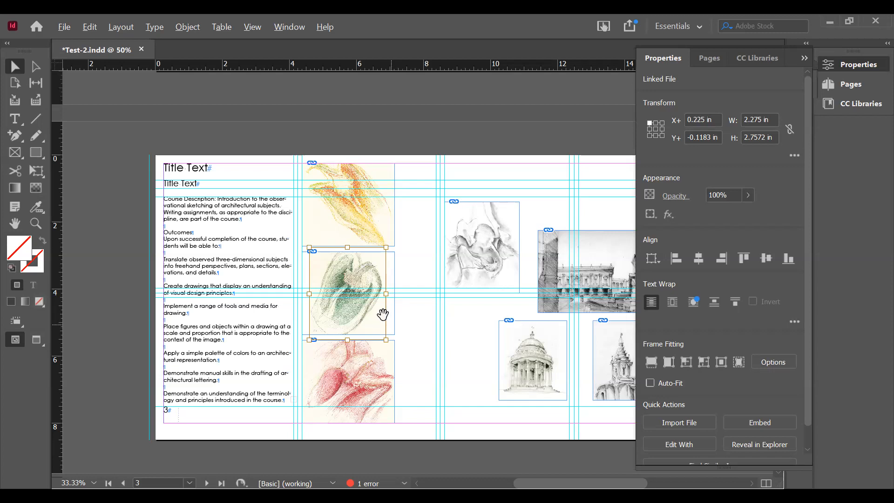
{"action": "left_click", "coordinate": [413, 276]}
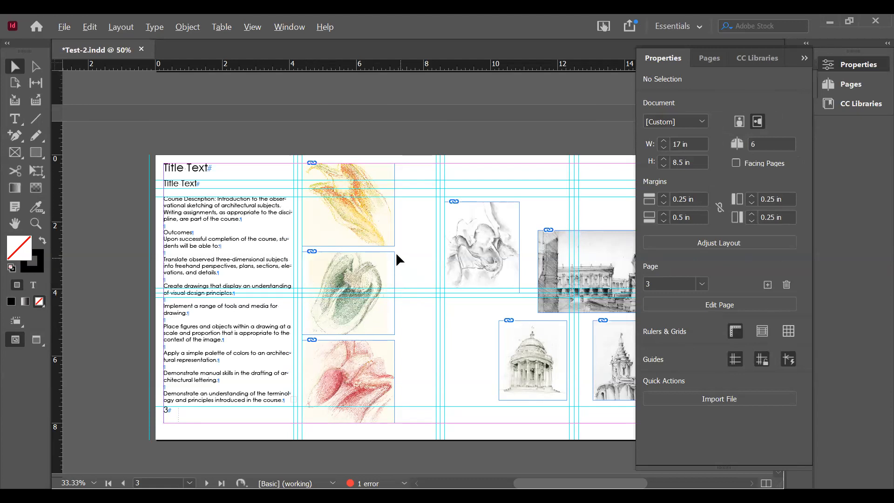
{"action": "left_click", "coordinate": [389, 308]}
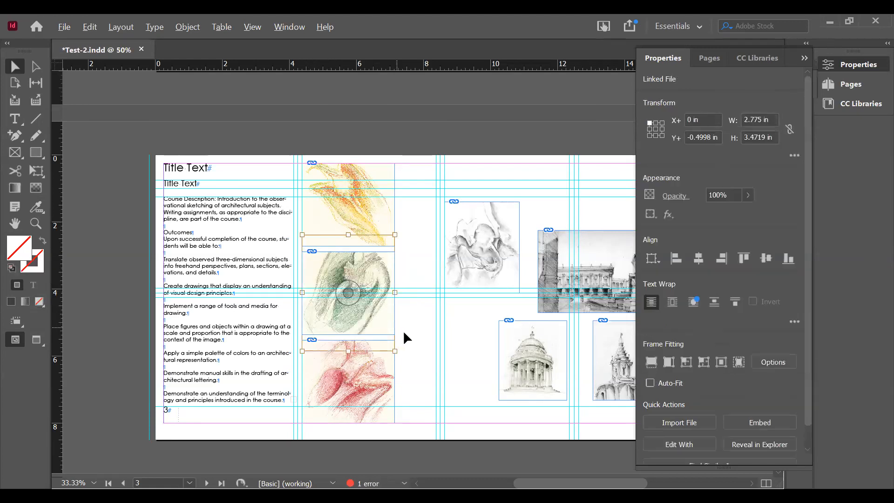
{"action": "left_click", "coordinate": [398, 291]}
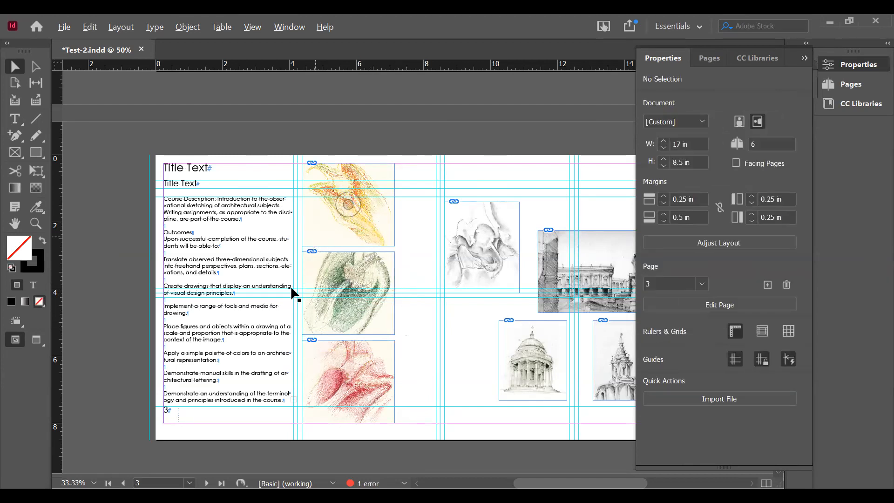
Reposition the pepper-yellow image inside its frame to X and Y offsets of 0 in, aligning it with the frame's upper-left corner, and deselect it.
{"action": "left_click", "coordinate": [382, 220]}
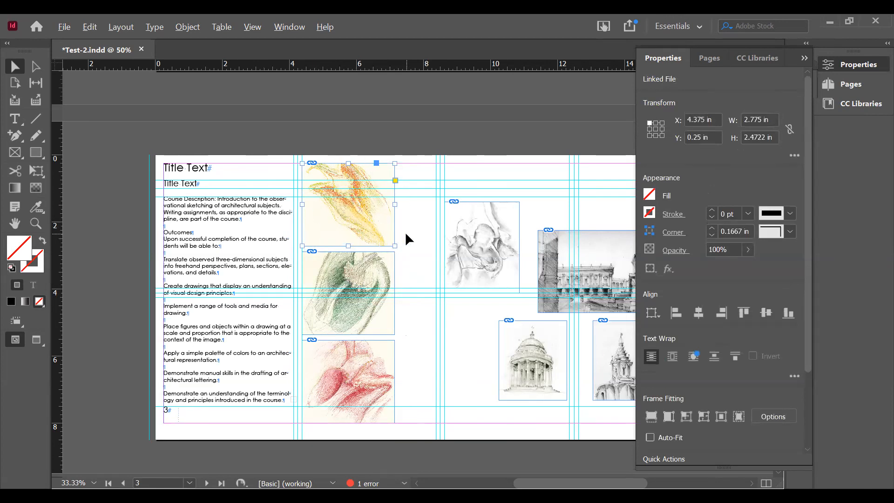
{"action": "double_click", "coordinate": [374, 227]}
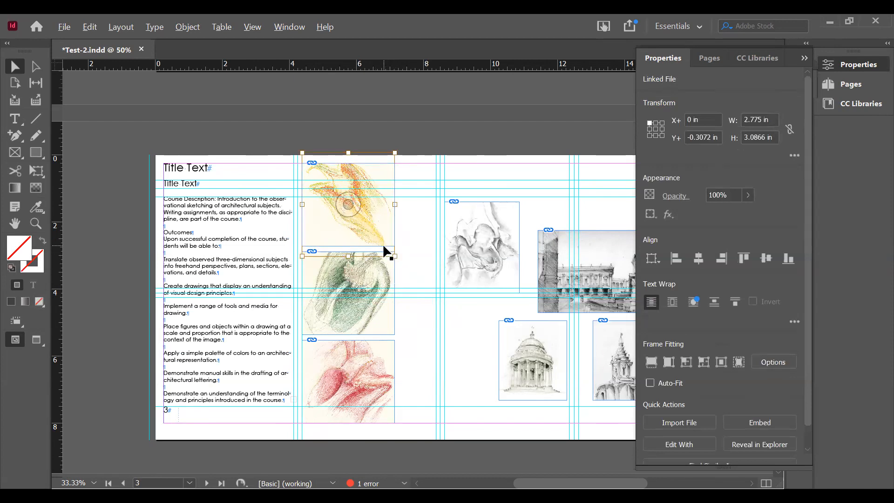
{"action": "left_click_drag", "start_coordinate": [350, 207], "coordinate": [350, 224]}
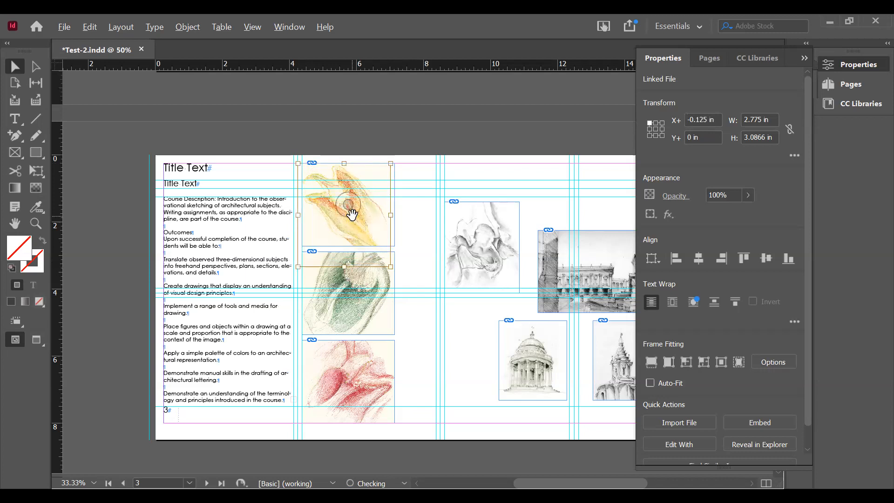
{"action": "left_click", "coordinate": [413, 231]}
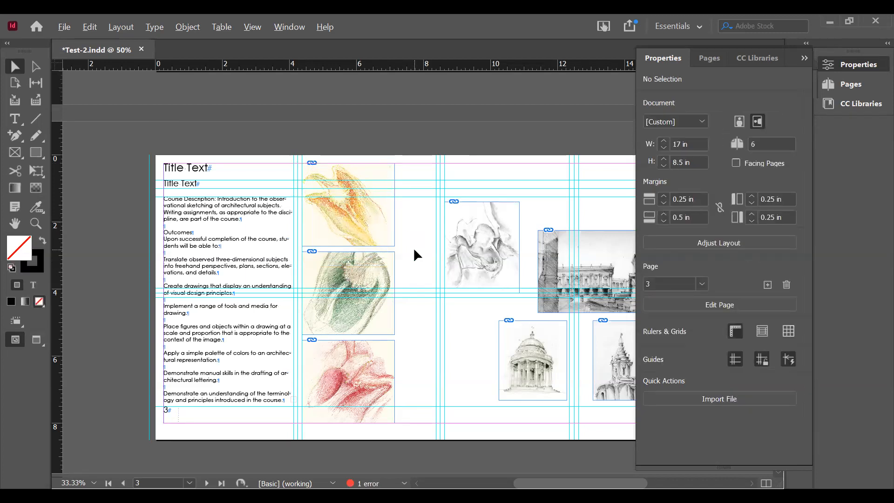
{"action": "left_click", "coordinate": [347, 206]}
{"action": "left_click_drag", "start_coordinate": [349, 204], "coordinate": [361, 215]}
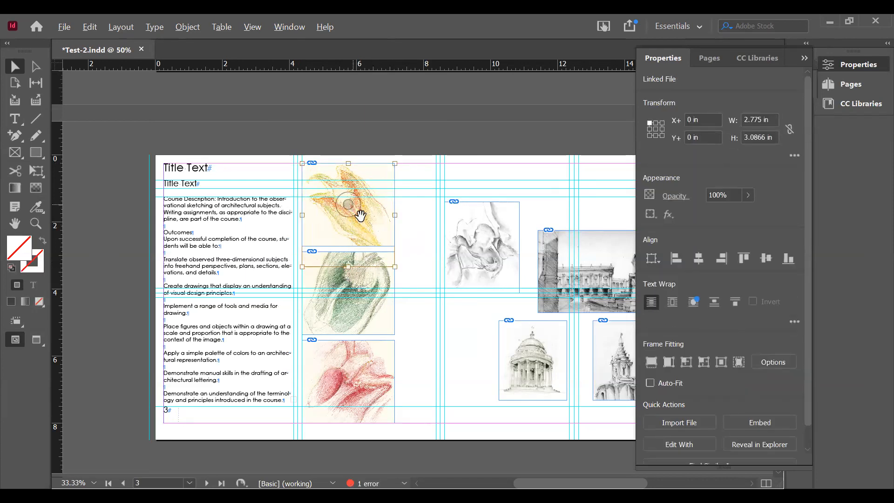
{"action": "left_click", "coordinate": [403, 239]}
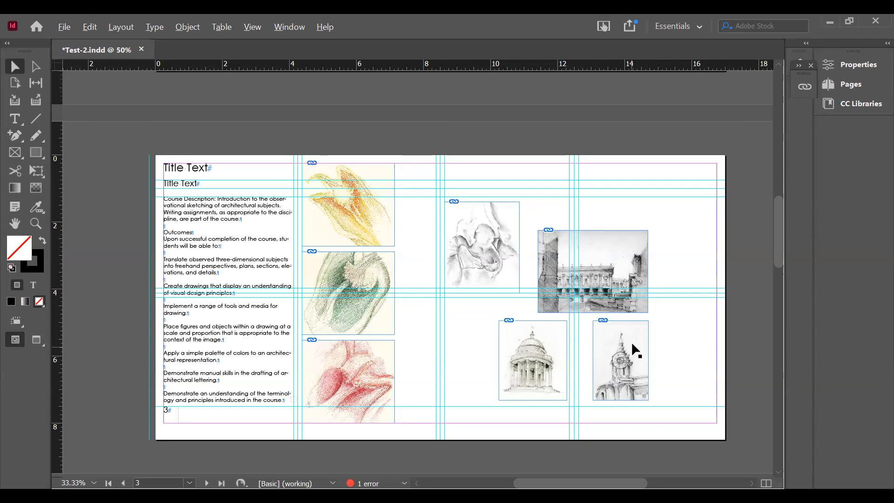
Move the tower sketch up over the top of the campidoglio drawing and the tempietto drawing into the page's upper-right corner.
{"action": "left_click_drag", "start_coordinate": [633, 341], "coordinate": [615, 192]}
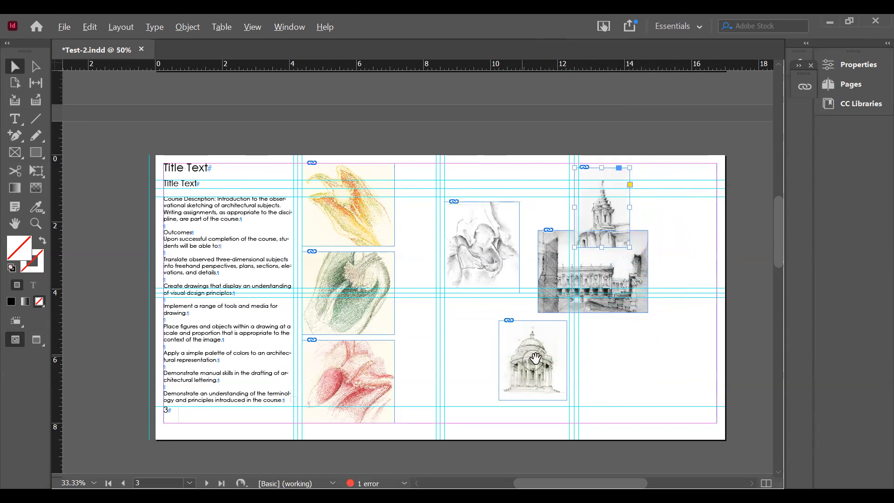
{"action": "left_click_drag", "start_coordinate": [546, 349], "coordinate": [694, 200]}
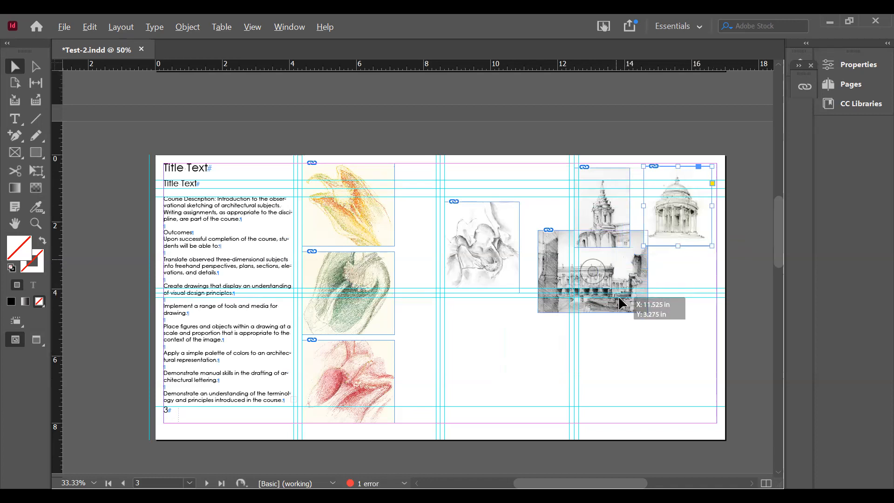